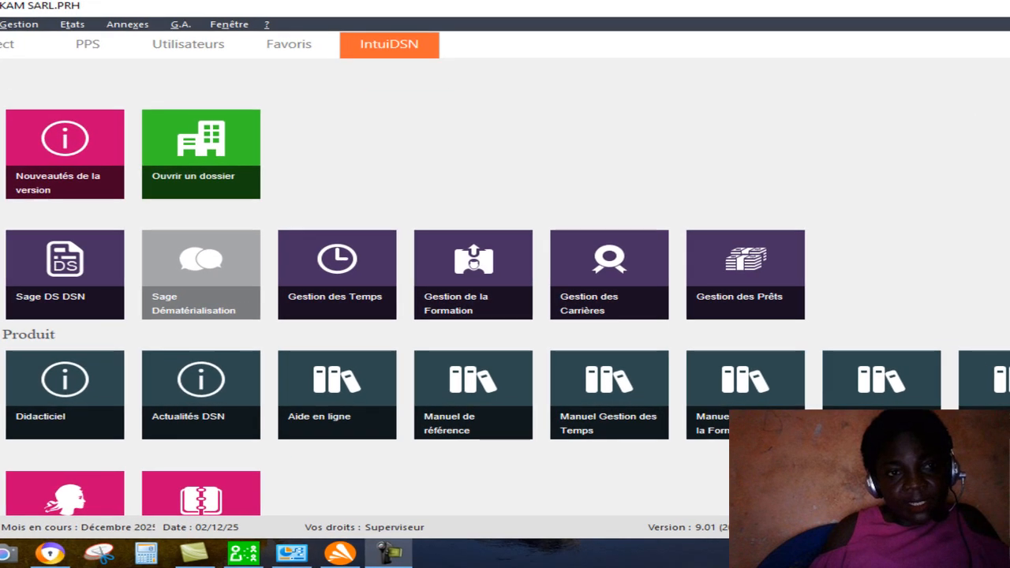
Open the list of payroll constants.
{"action": "left_click", "coordinate": [101, 91]}
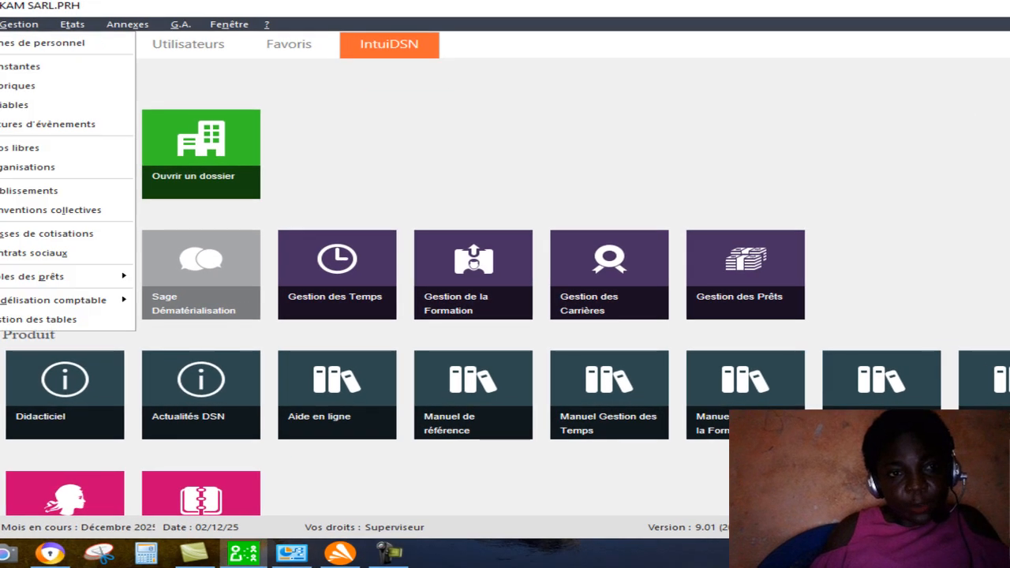
{"action": "left_click", "coordinate": [30, 74]}
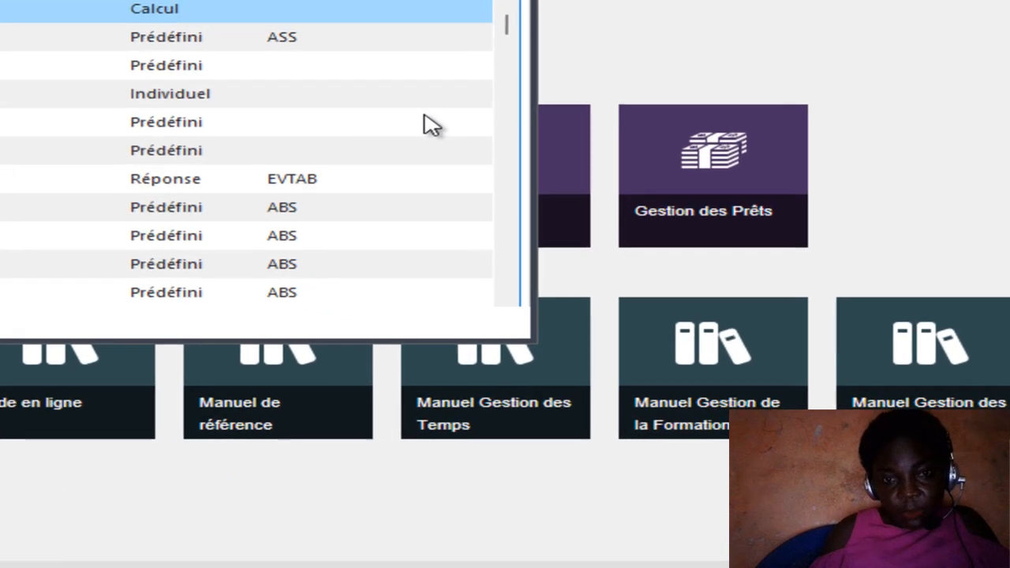
{"action": "right_click", "coordinate": [567, 243]}
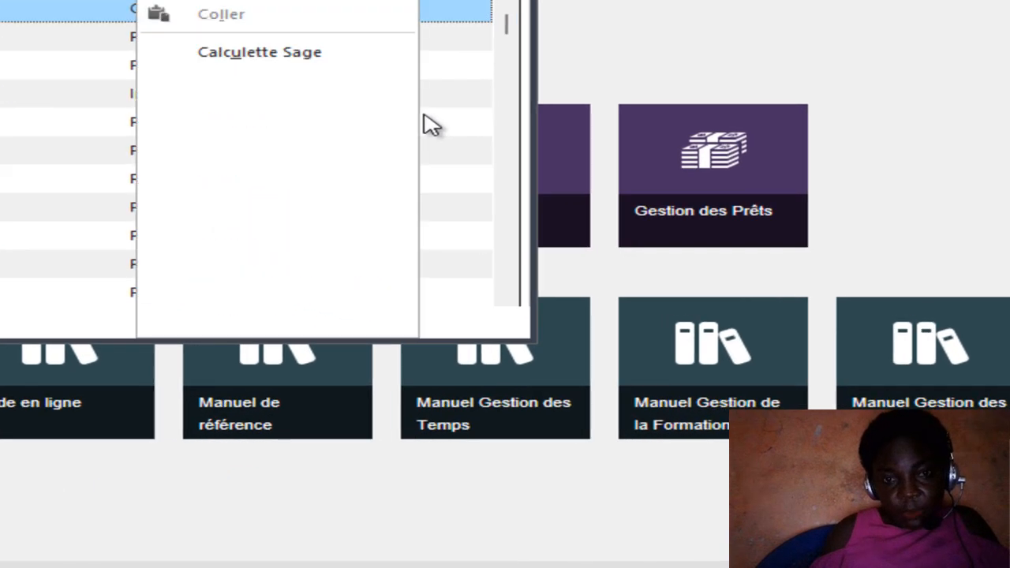
{"action": "left_click", "coordinate": [332, 93]}
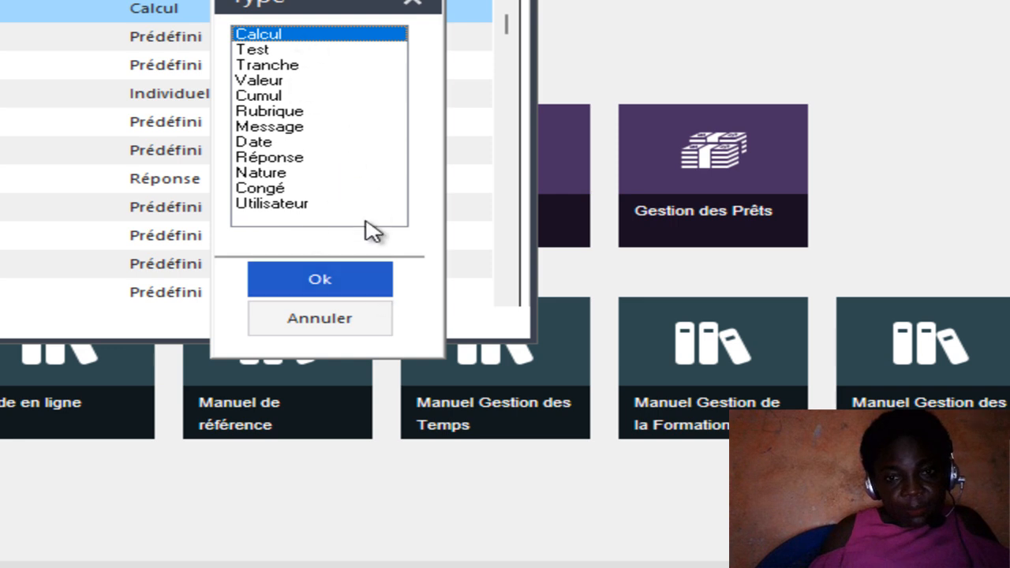
{"action": "left_click", "coordinate": [319, 279]}
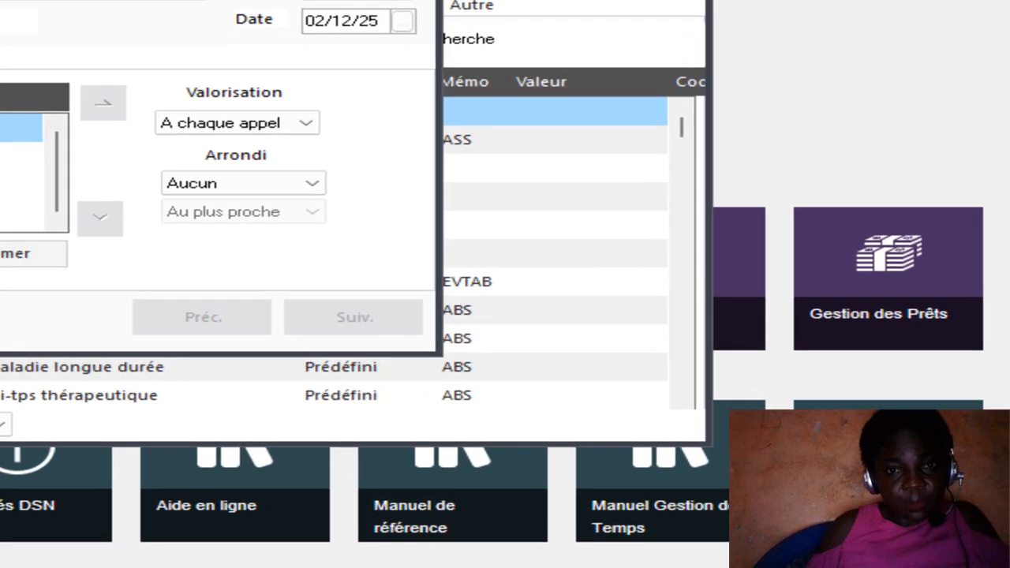
{"action": "left_click", "coordinate": [444, 63]}
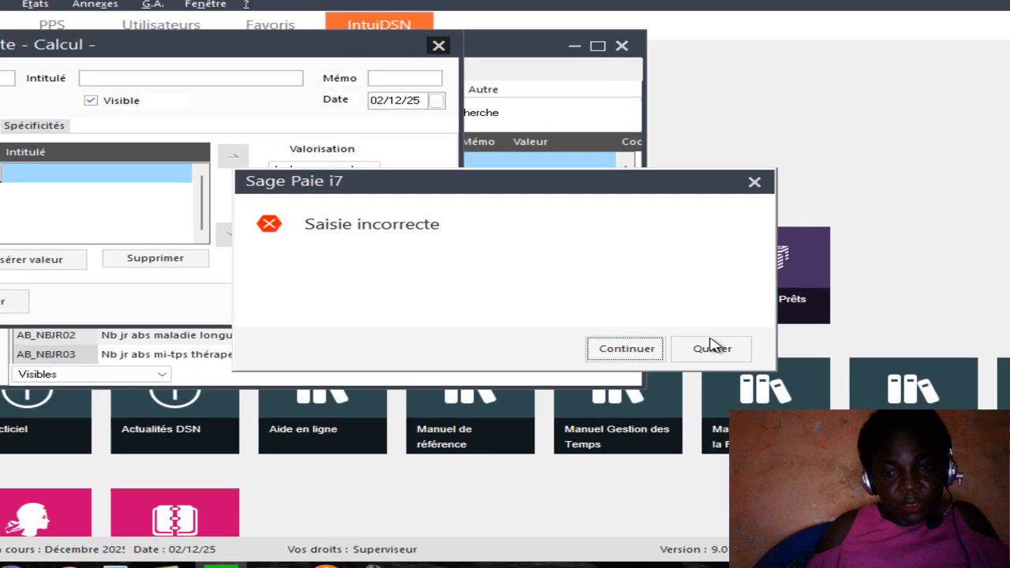
{"action": "left_click", "coordinate": [712, 348]}
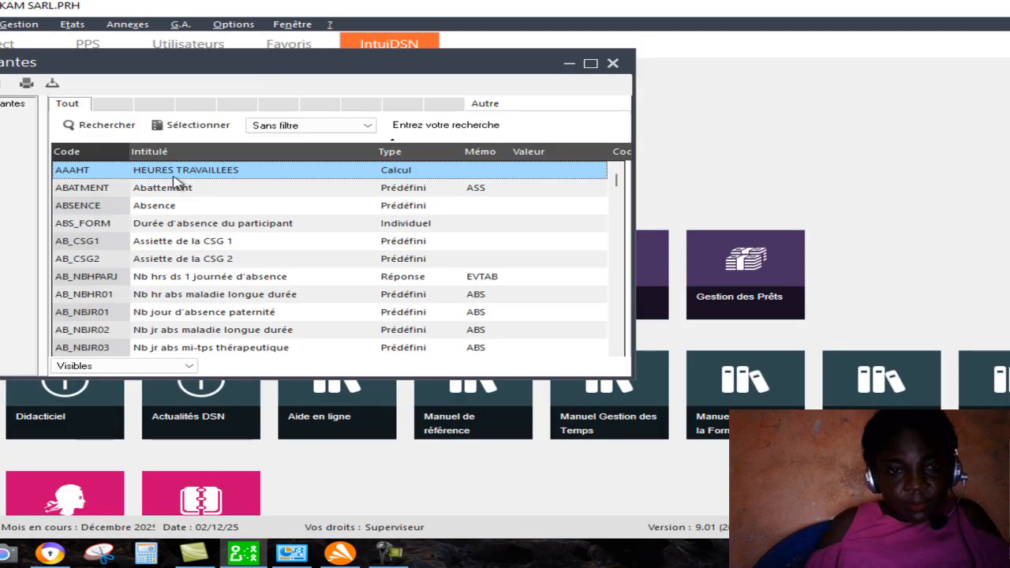
Create a new constant of type Valeur and enter AAASJ as its code.
{"action": "right_click", "coordinate": [538, 239]}
{"action": "left_click", "coordinate": [474, 229]}
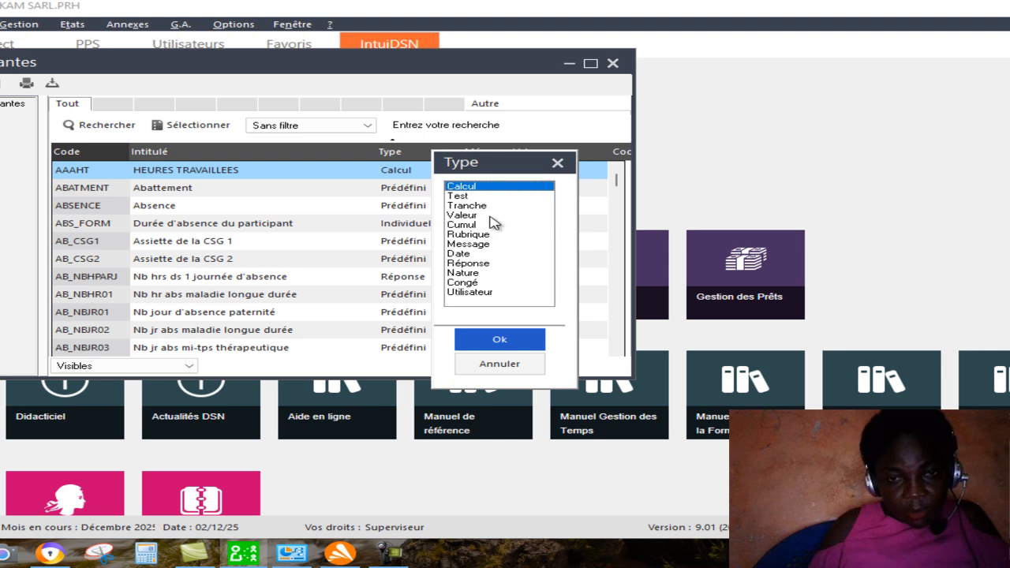
{"action": "key", "text": "Return"}
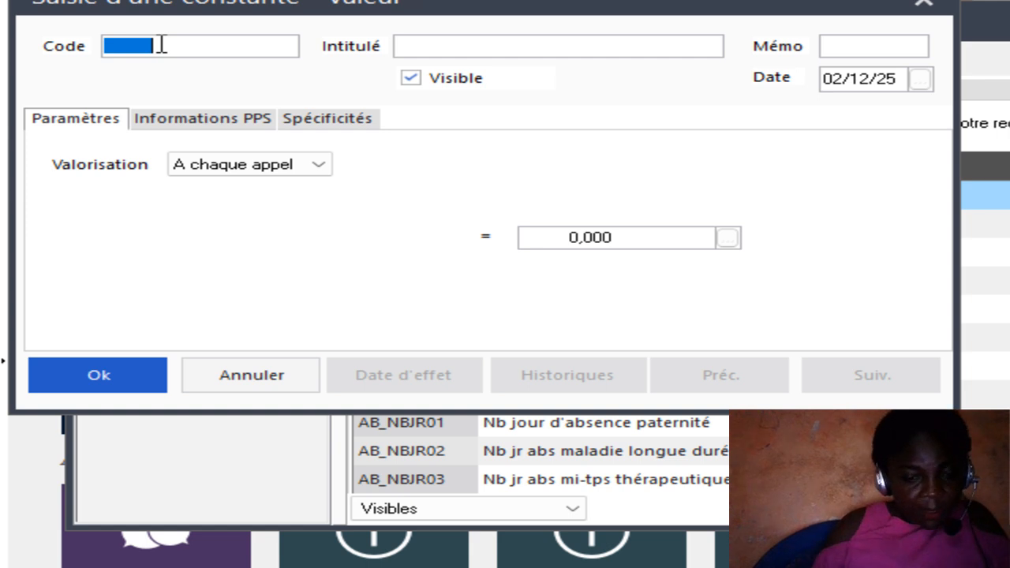
{"action": "type", "text": "AAASJ"}
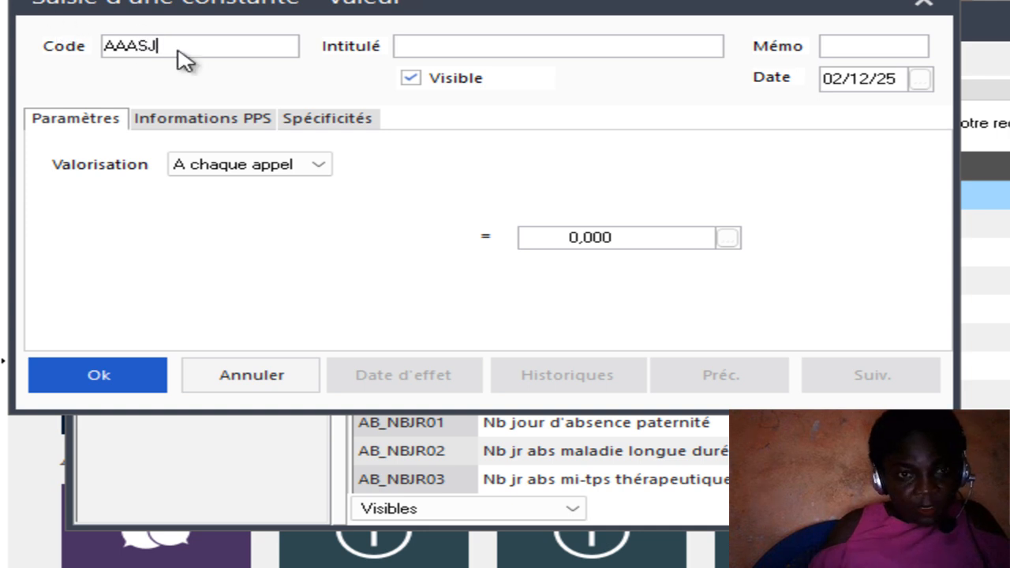
Set the title (Intitulé) of the AAASJ constant to SALAIRE JOURNALIER.
{"action": "left_click", "coordinate": [495, 49]}
{"action": "type", "text": "SAL"}
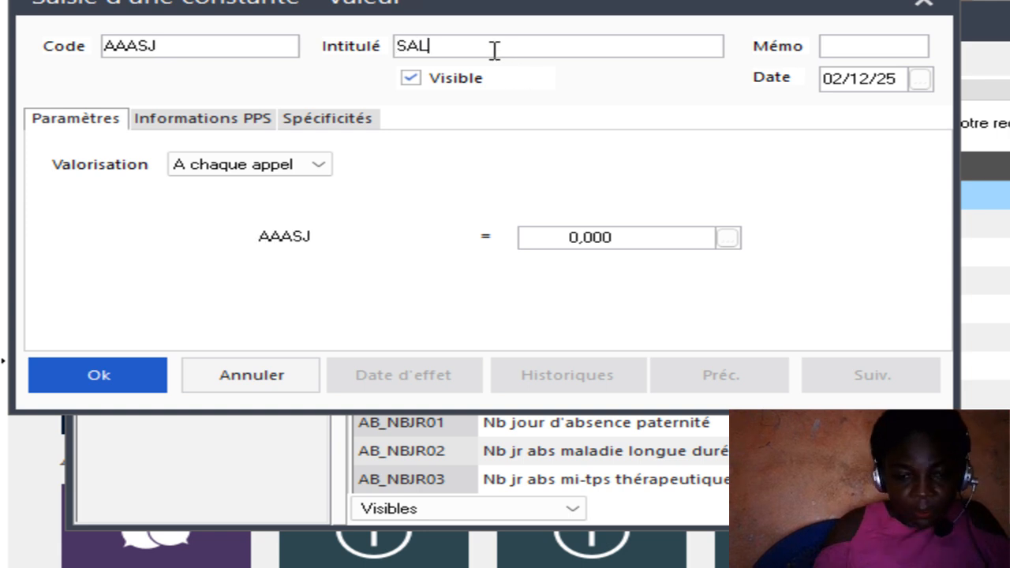
{"action": "type", "text": "AIRE"}
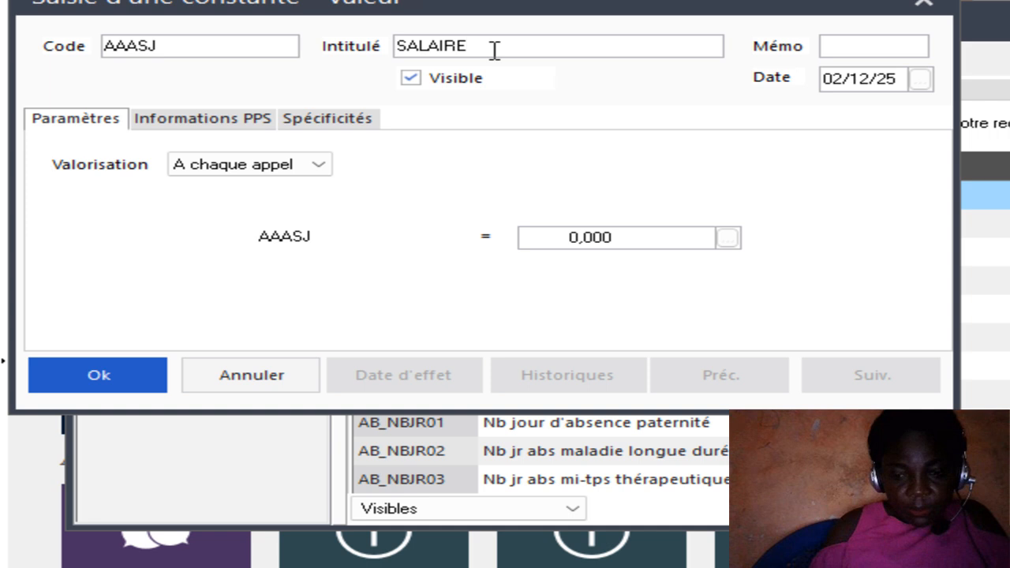
{"action": "type", "text": " JOUR"}
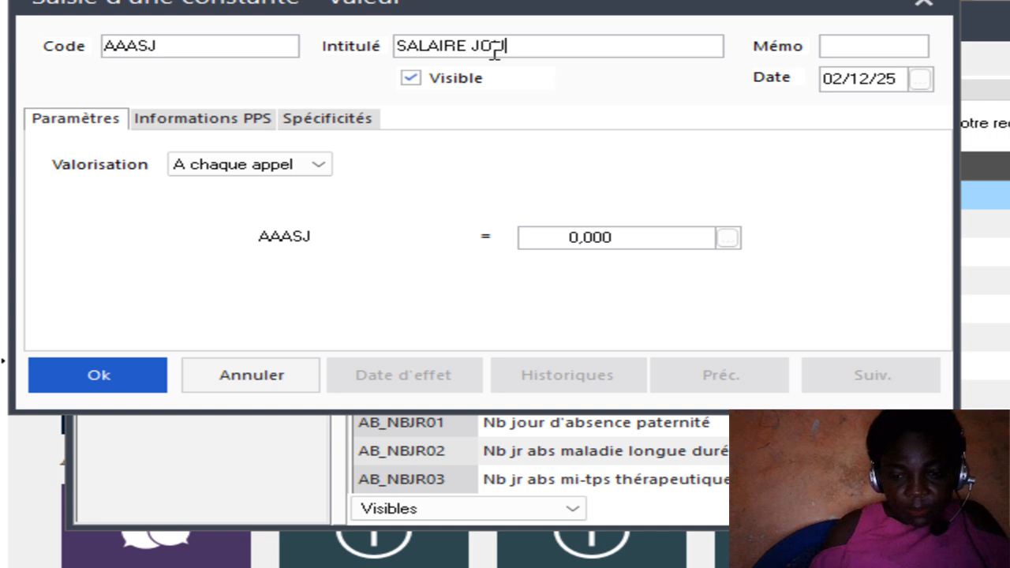
{"action": "type", "text": "NALIER"}
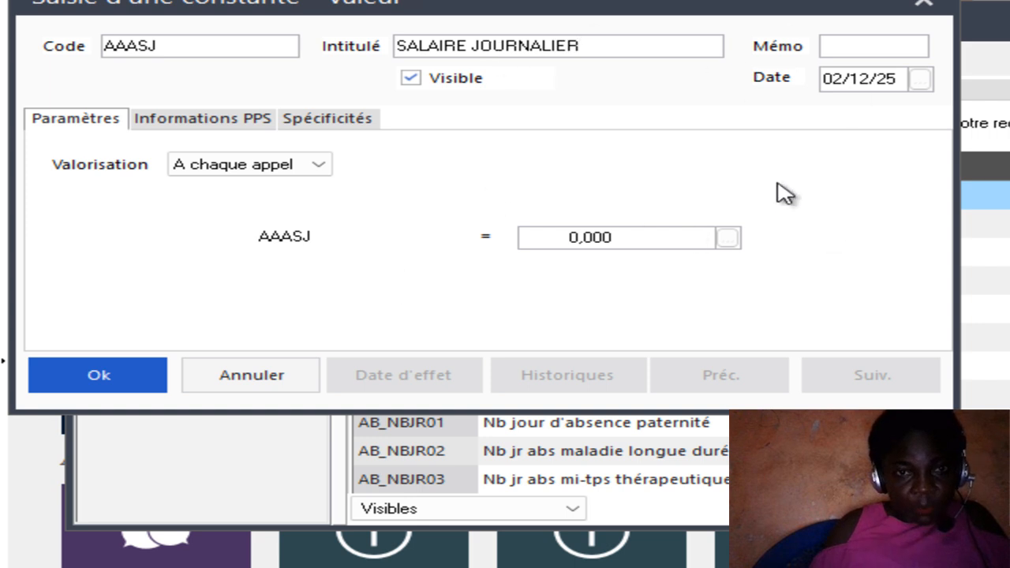
Set the constant's Mémo to SJ, save the constant and close the constants list.
{"action": "left_click", "coordinate": [868, 53]}
{"action": "type", "text": "SJ"}
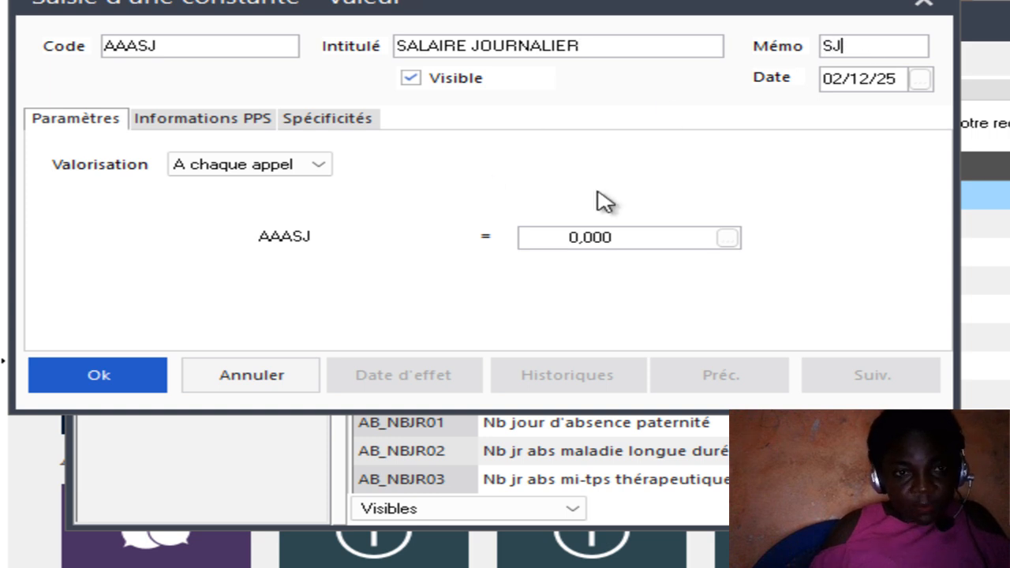
{"action": "left_click", "coordinate": [133, 362]}
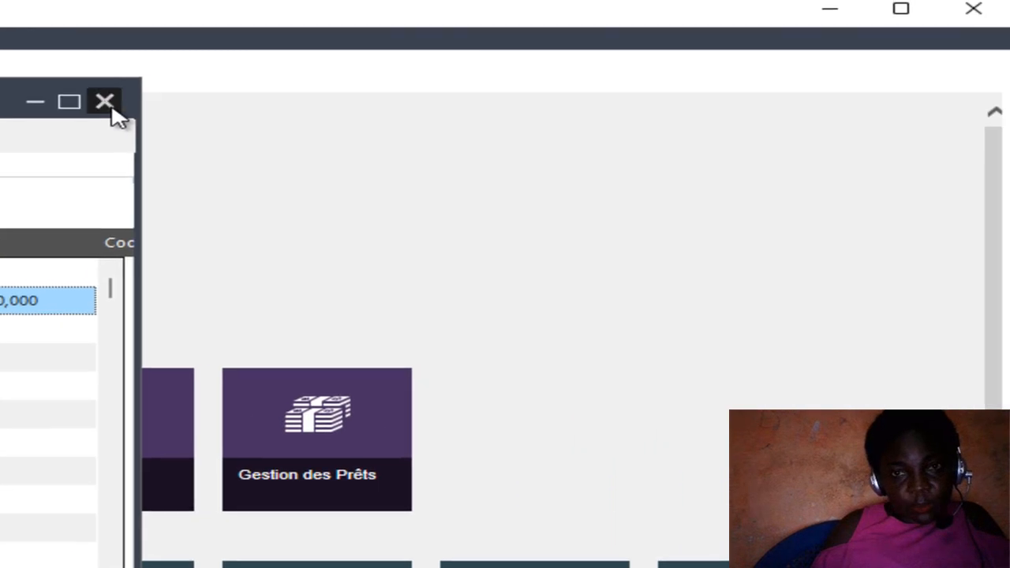
{"action": "left_click", "coordinate": [475, 76]}
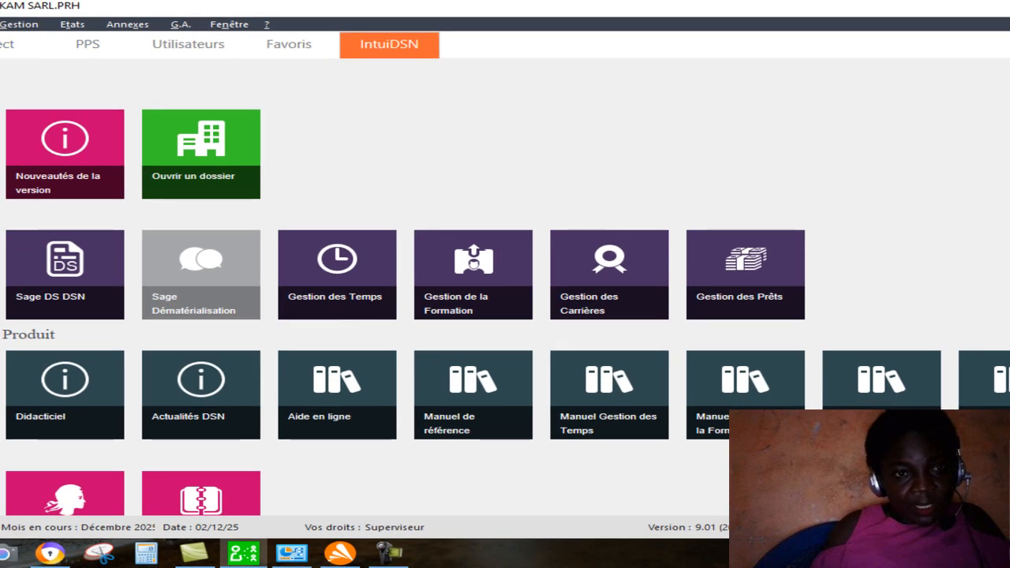
Open the list of pay items (rubriques) and create a new rubrique with code 3000.
{"action": "left_click", "coordinate": [0, 24]}
{"action": "left_click", "coordinate": [9, 89]}
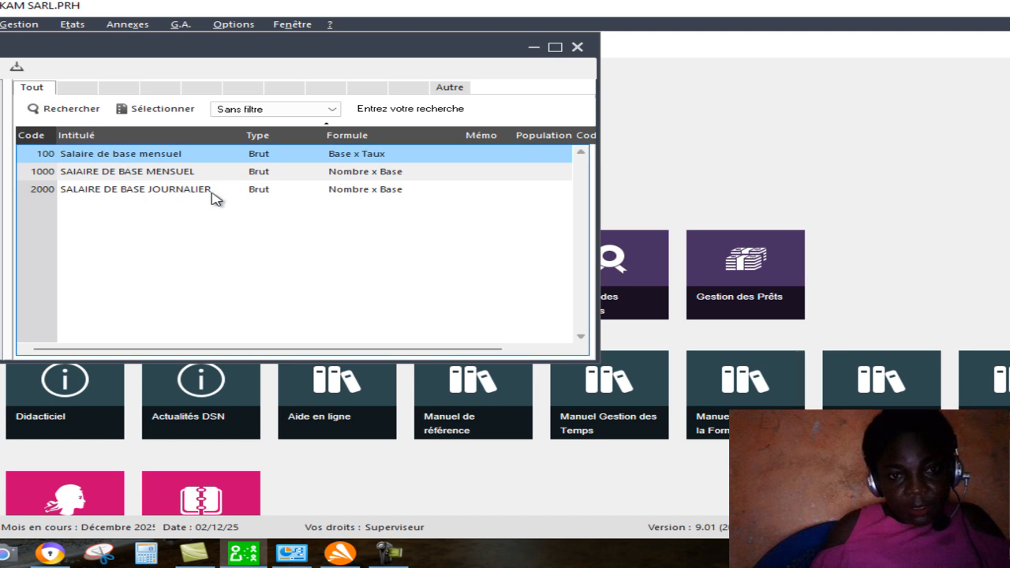
{"action": "right_click", "coordinate": [290, 219]}
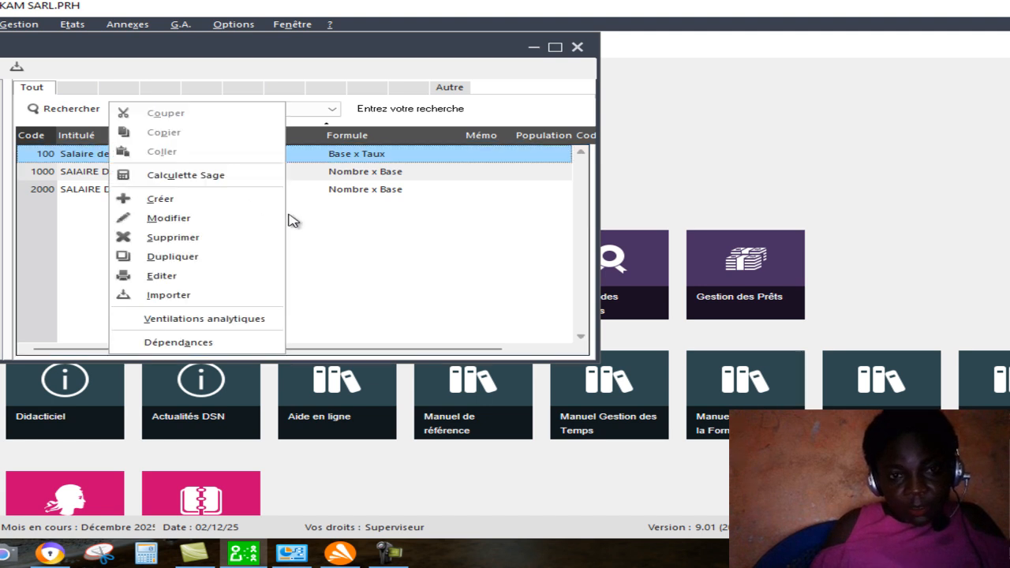
{"action": "left_click", "coordinate": [238, 207]}
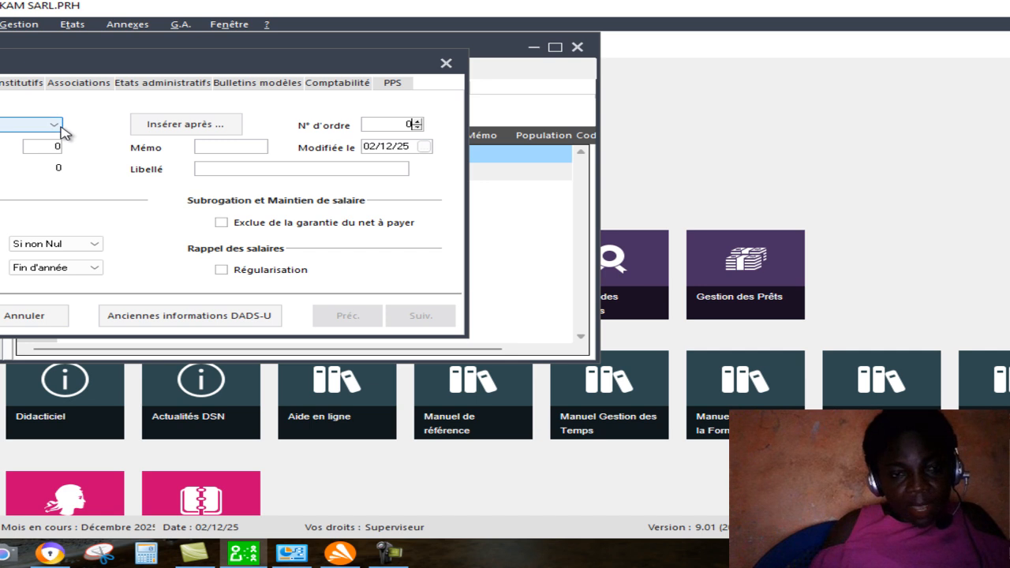
{"action": "left_click", "coordinate": [55, 144]}
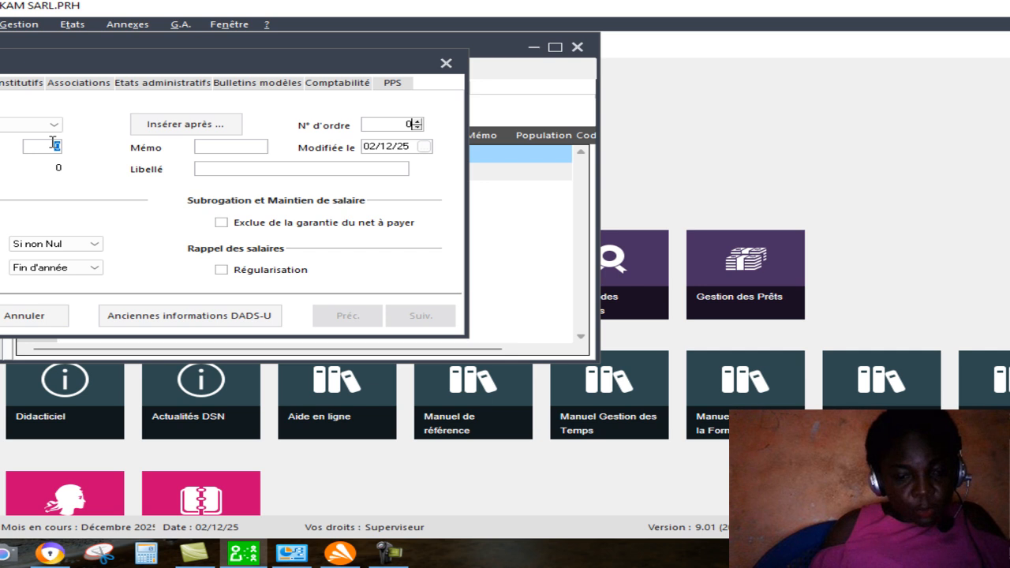
{"action": "type", "text": "3000"}
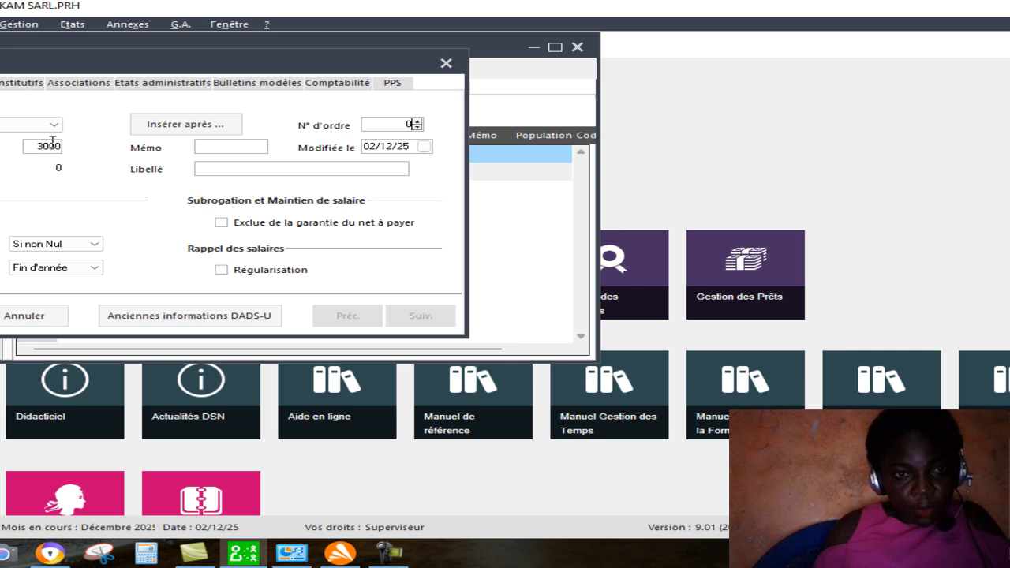
Set the Libellé of rubrique 3000 to SALAIRE DE BASE MENSUEL.
{"action": "left_click", "coordinate": [239, 168]}
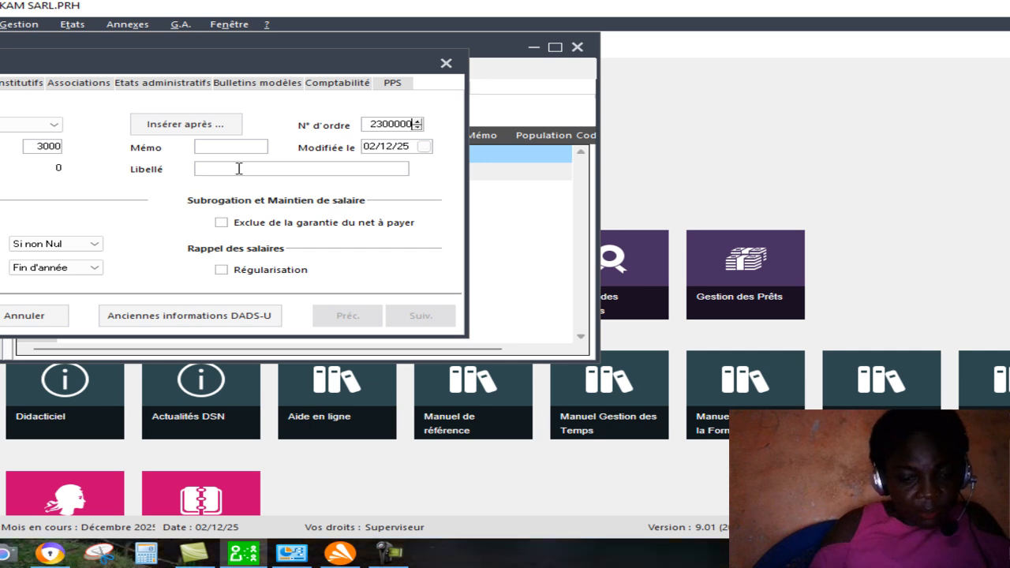
{"action": "type", "text": "SQ"}
{"action": "key", "text": "BackSpace"}
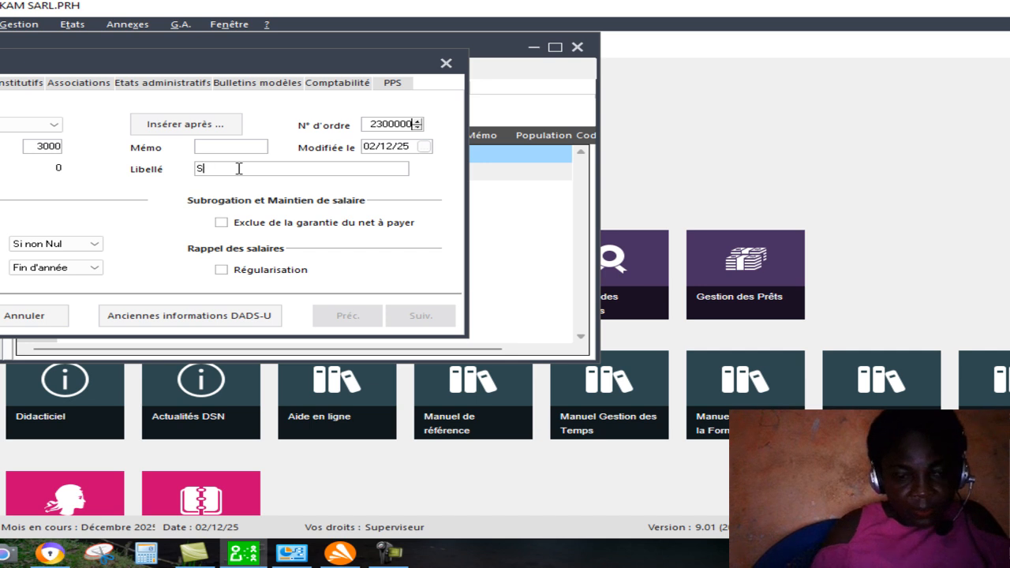
{"action": "type", "text": "ALA"}
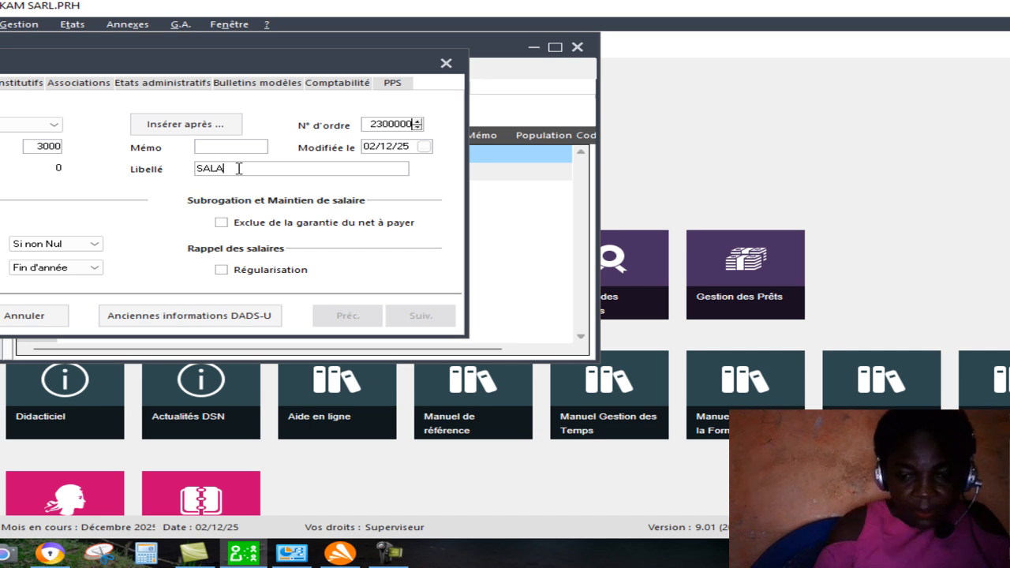
{"action": "type", "text": "IRE DE BASE ME"}
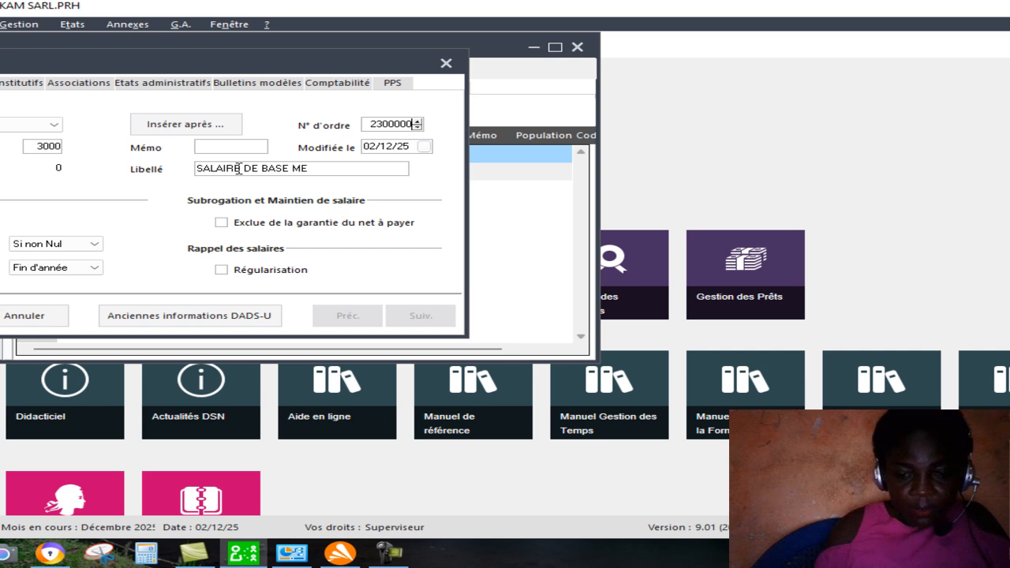
{"action": "type", "text": "NSUEL"}
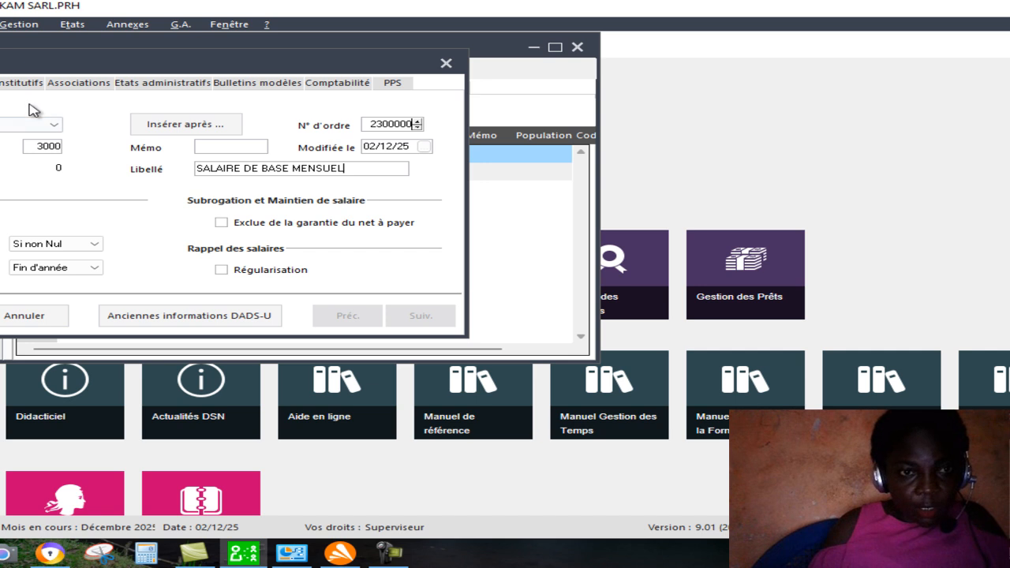
Set the rubrique's calculation formula to Nombre x Base and assign the constant AAASJ as its Base.
{"action": "left_click", "coordinate": [10, 86]}
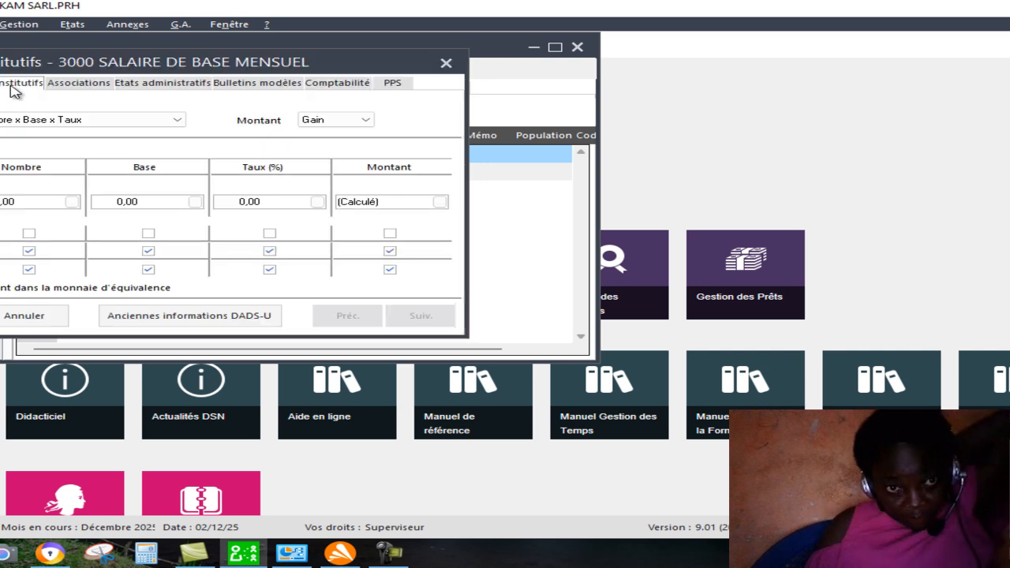
{"action": "left_click", "coordinate": [177, 127]}
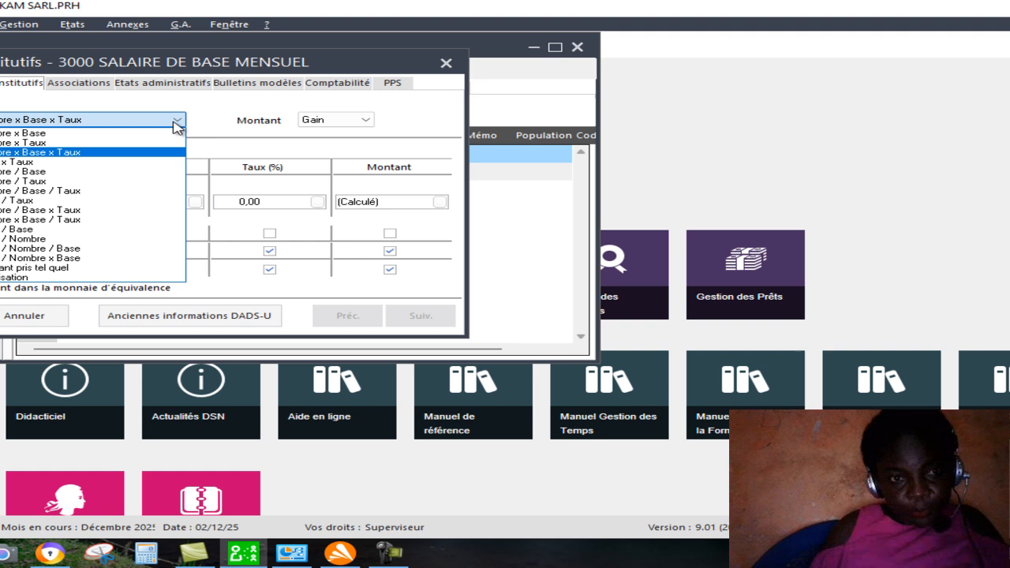
{"action": "left_click", "coordinate": [49, 132]}
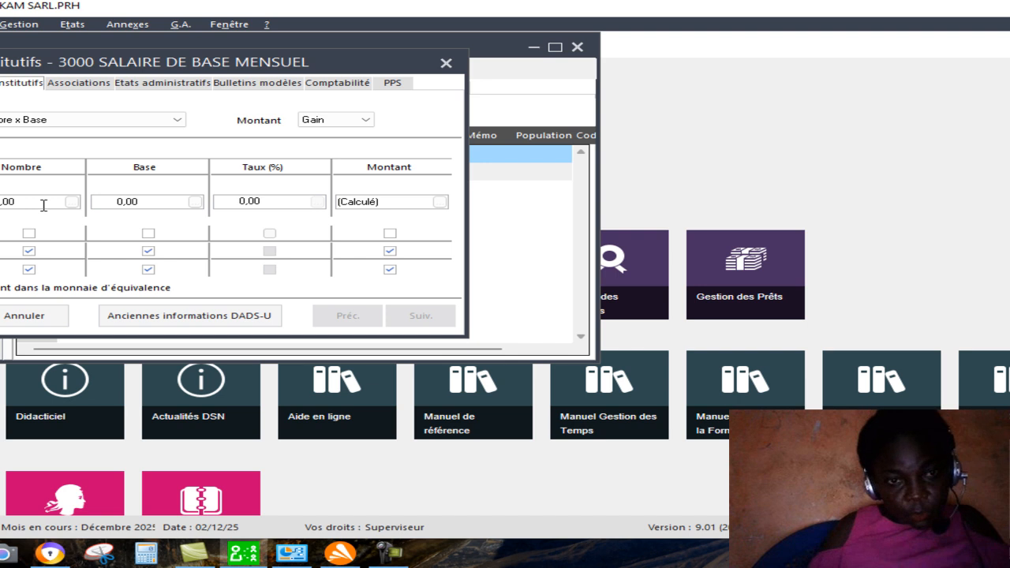
{"action": "left_click", "coordinate": [193, 201]}
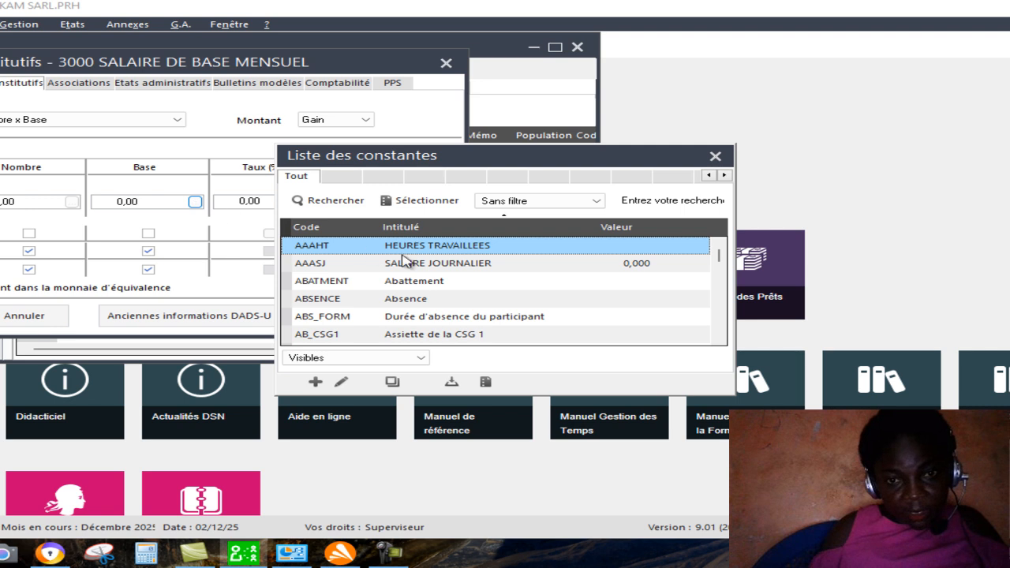
{"action": "double_click", "coordinate": [470, 264]}
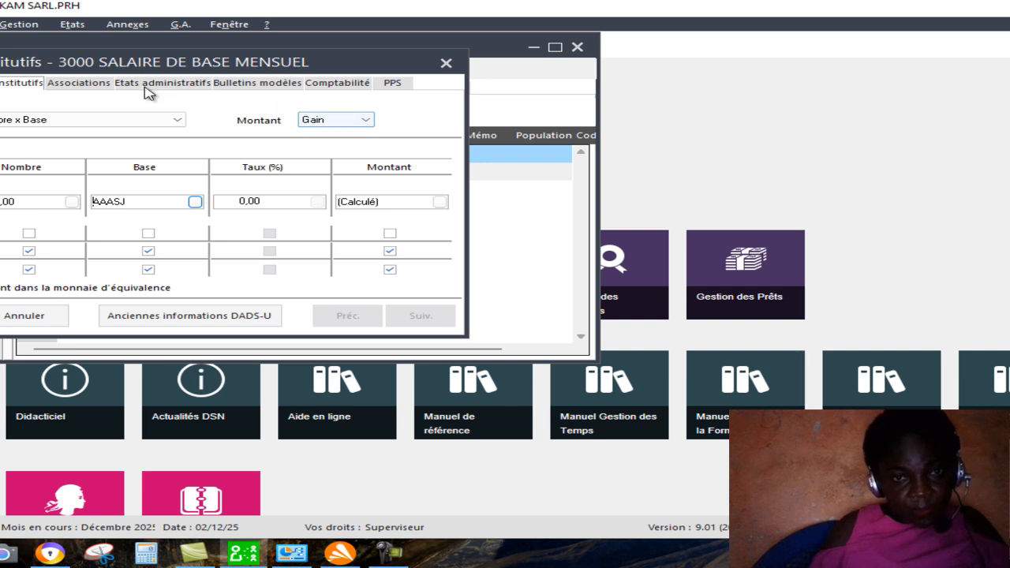
In the rubrique's associations, set the cumul in the same row as Coût total salarial to (+).
{"action": "left_click", "coordinate": [108, 88]}
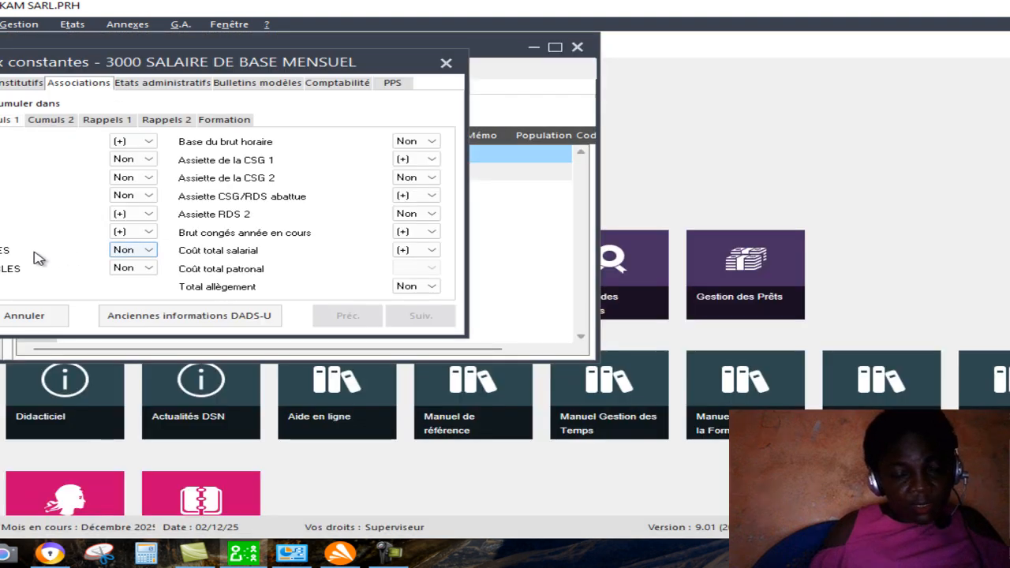
{"action": "left_click", "coordinate": [150, 251]}
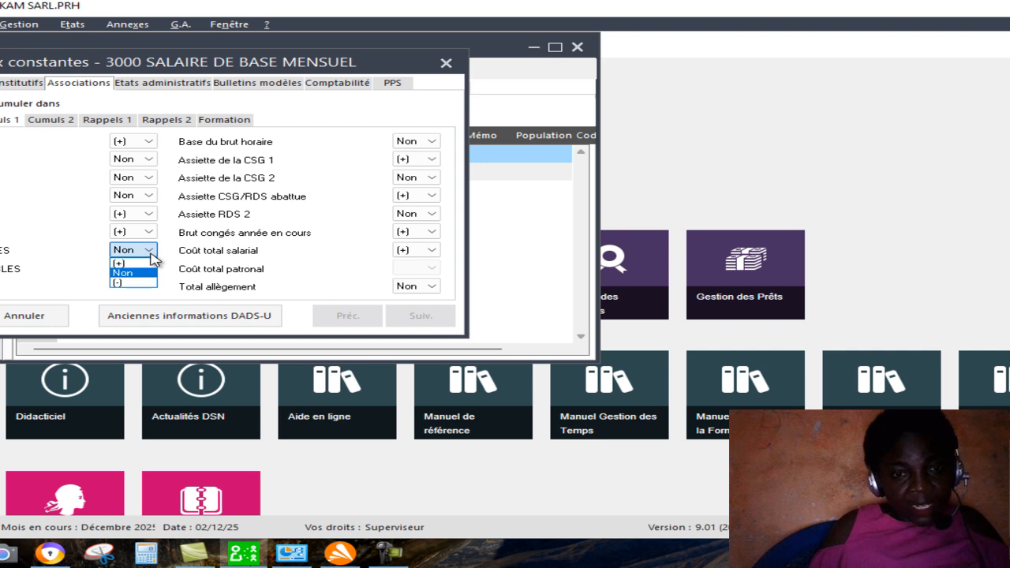
{"action": "left_click", "coordinate": [127, 262]}
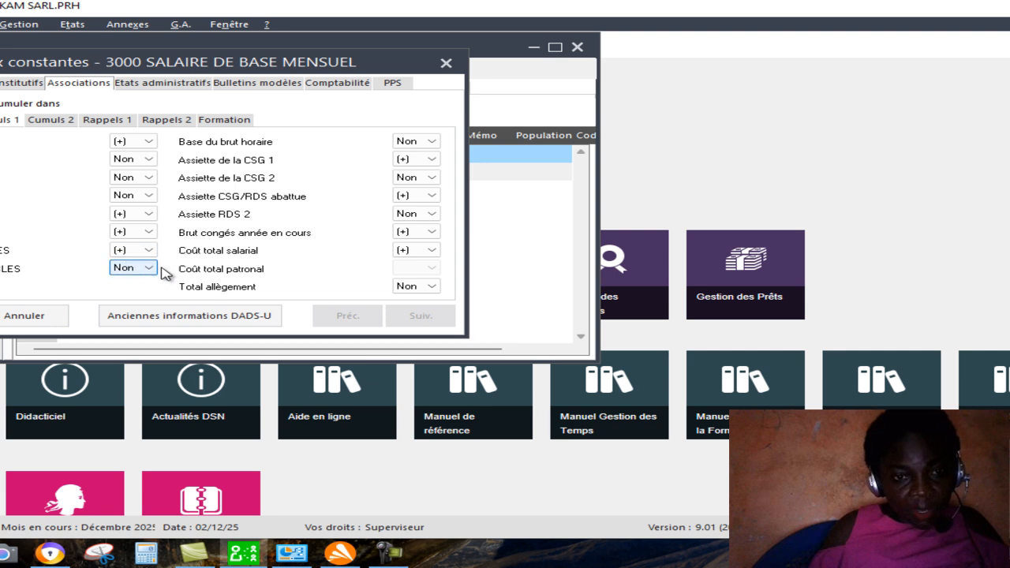
Set the cumul in the same row as Coût total patronal to (+), save rubrique 3000 and close the rubriques list.
{"action": "left_click", "coordinate": [150, 269]}
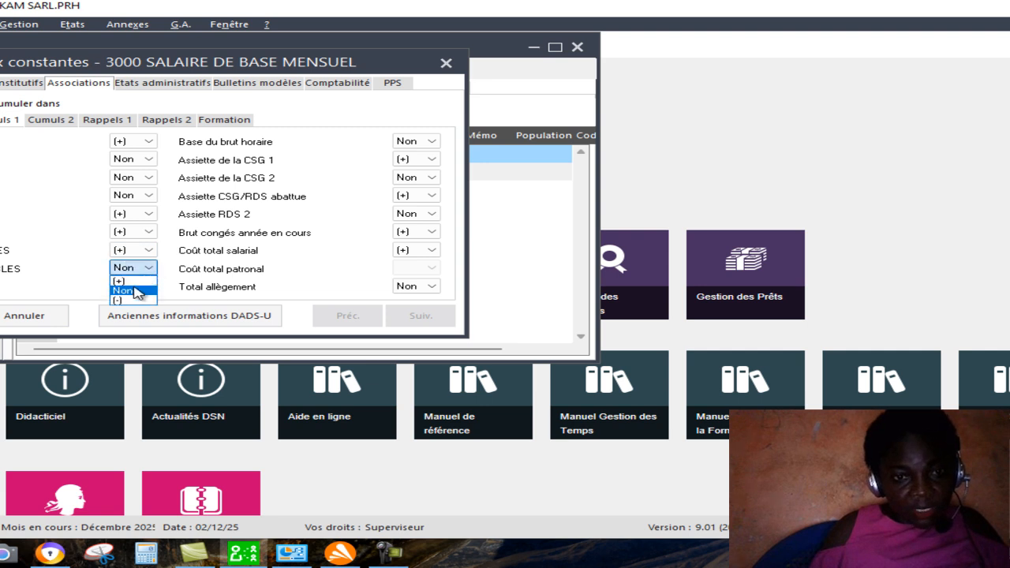
{"action": "left_click", "coordinate": [122, 280]}
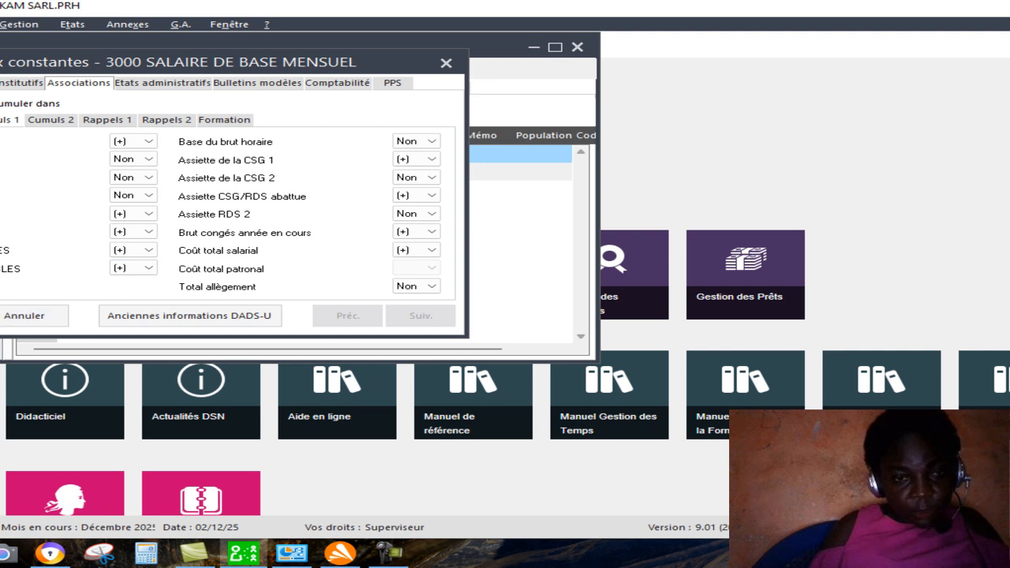
{"action": "key", "text": "Return"}
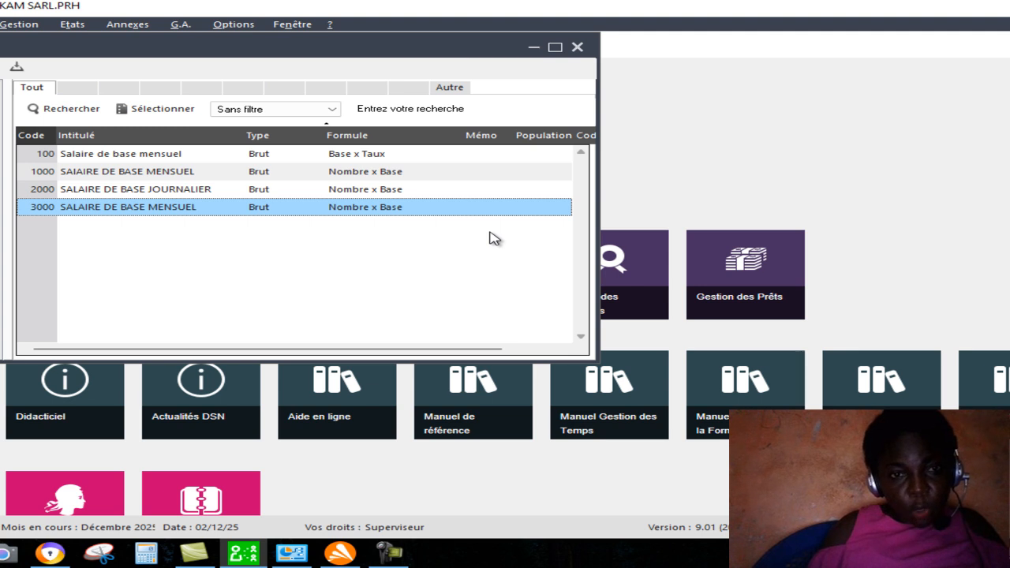
{"action": "left_click", "coordinate": [578, 47]}
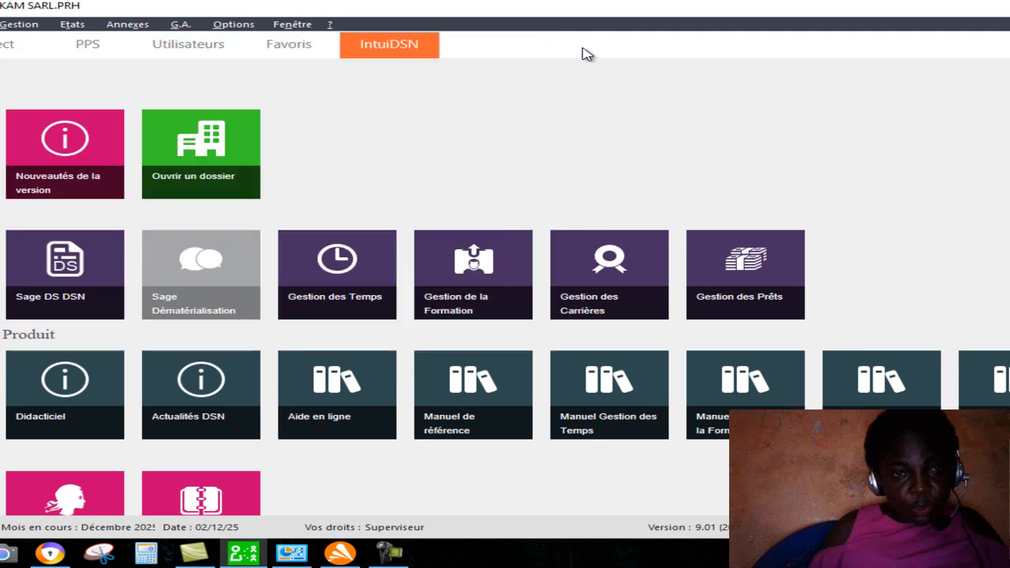
Open the list of Bulletins modèles and start creating a new model payslip.
{"action": "left_click", "coordinate": [19, 27]}
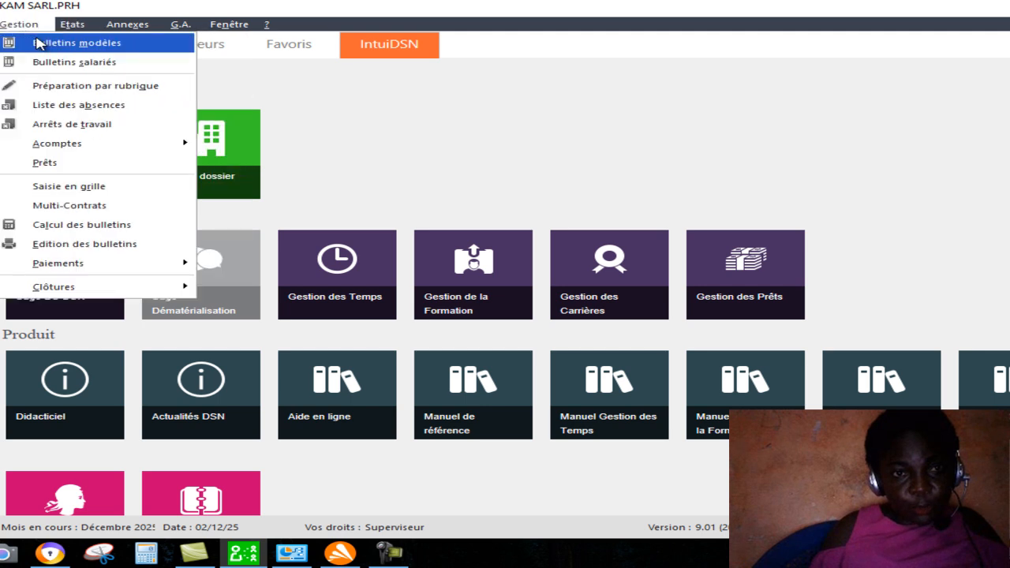
{"action": "left_click", "coordinate": [37, 43]}
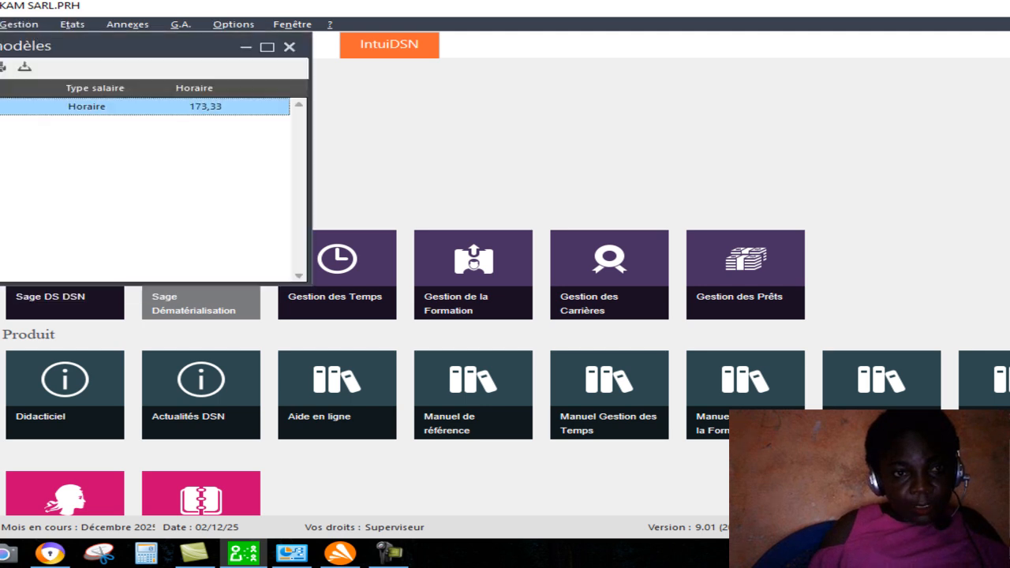
{"action": "right_click", "coordinate": [19, 149]}
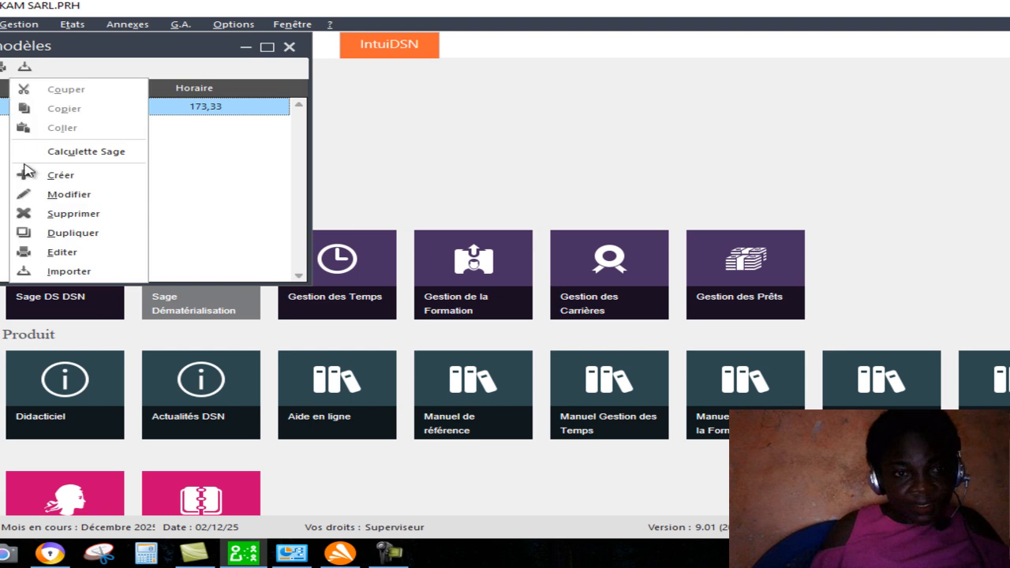
{"action": "left_click", "coordinate": [26, 175]}
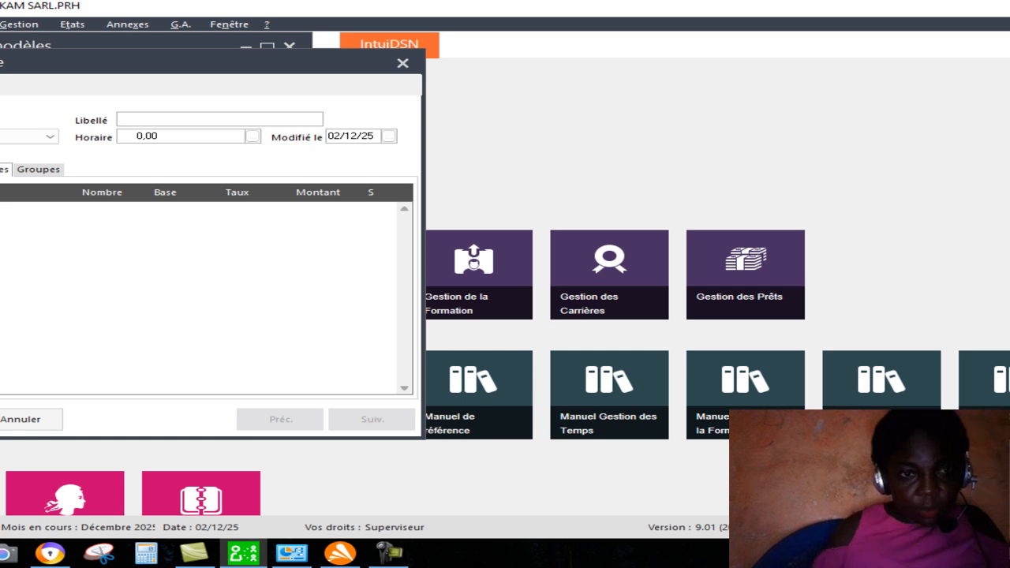
Set the salary type of the new model payslip to Autre.
{"action": "left_click", "coordinate": [52, 140]}
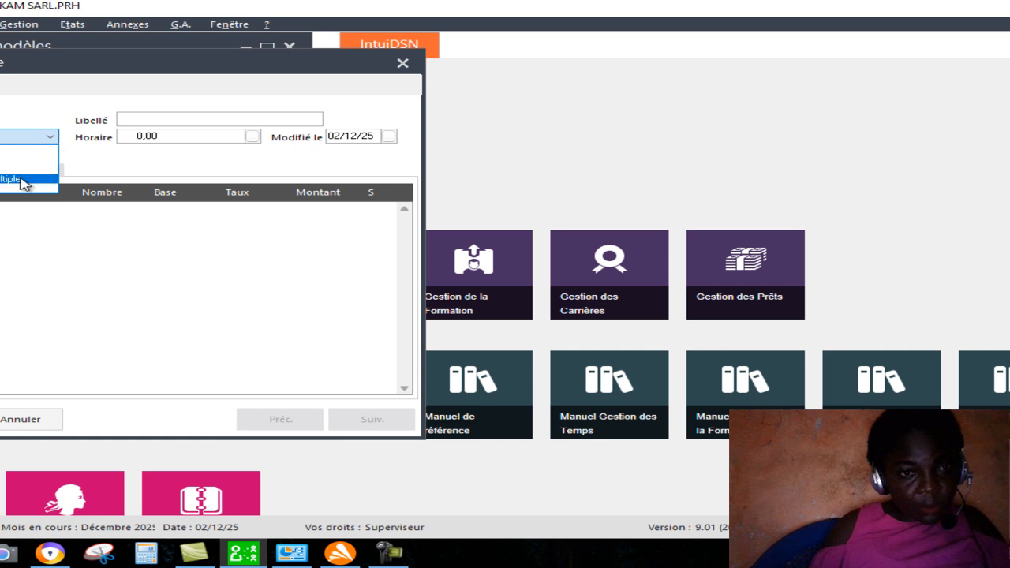
{"action": "left_click", "coordinate": [30, 138]}
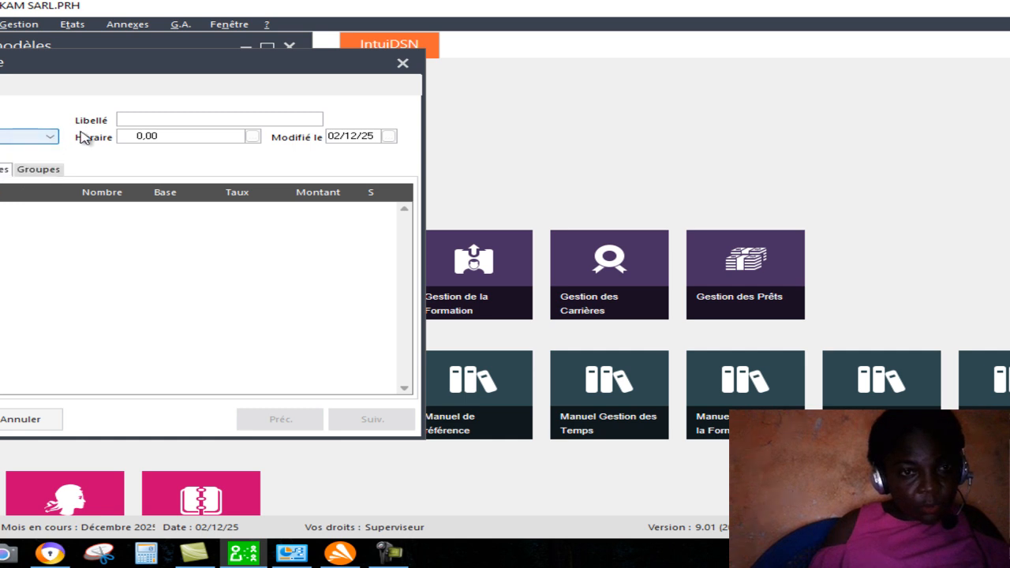
{"action": "left_click", "coordinate": [49, 139]}
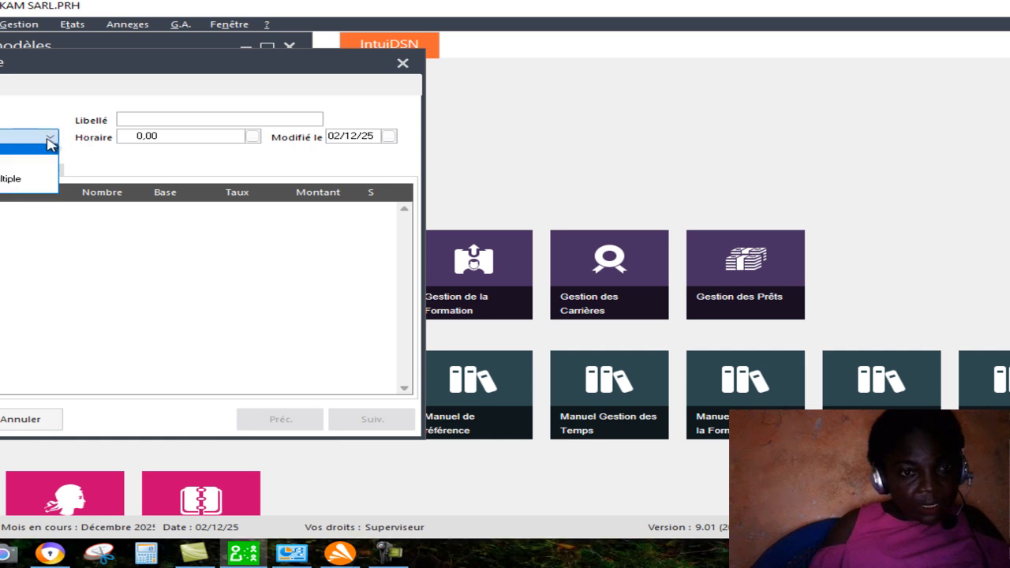
{"action": "left_click", "coordinate": [6, 188]}
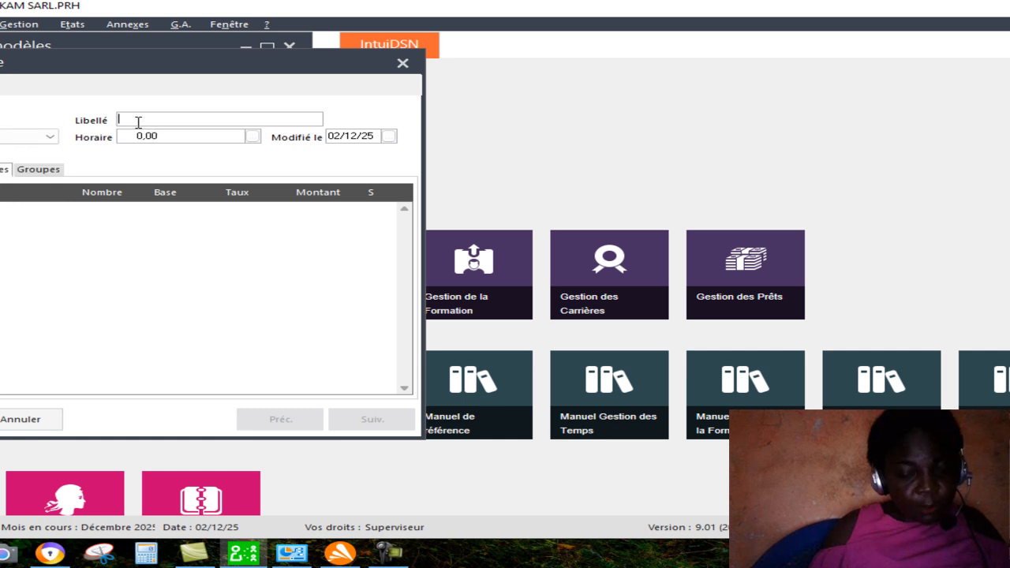
Give the model payslip the Libellé JOURNALIER and an Horaire of 173.33.
{"action": "type", "text": "JOUR"}
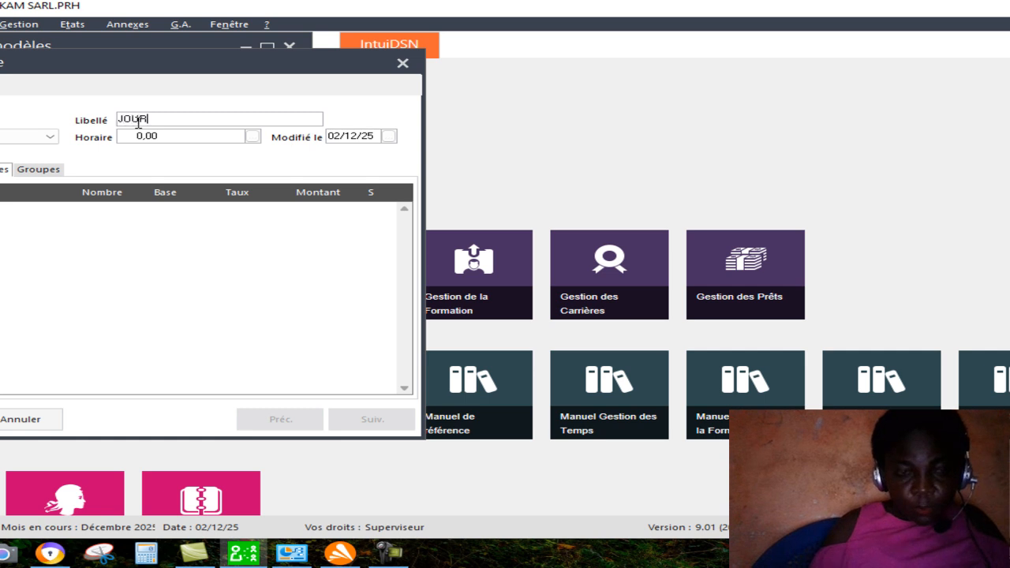
{"action": "type", "text": "NALIER"}
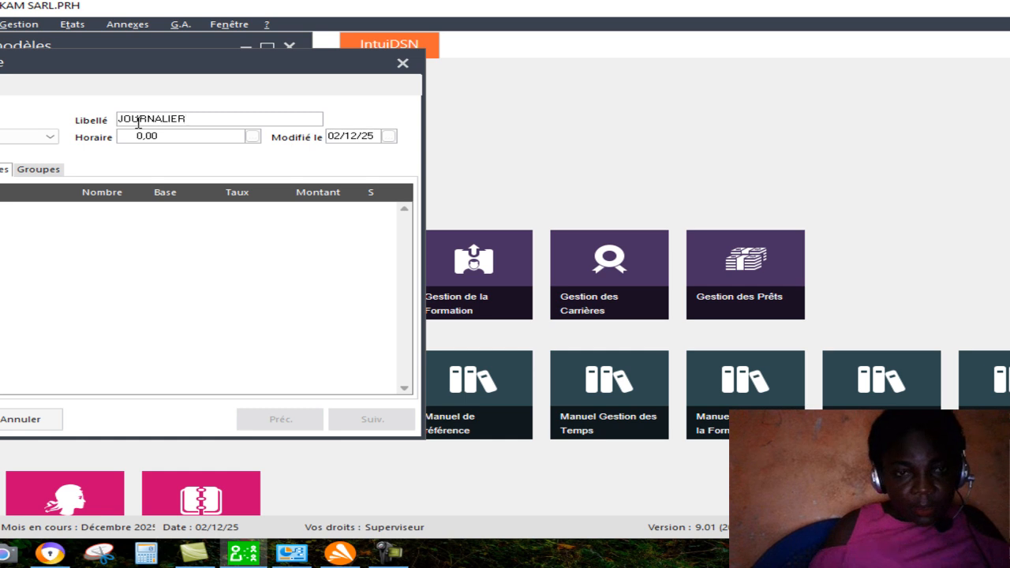
{"action": "left_click", "coordinate": [182, 138]}
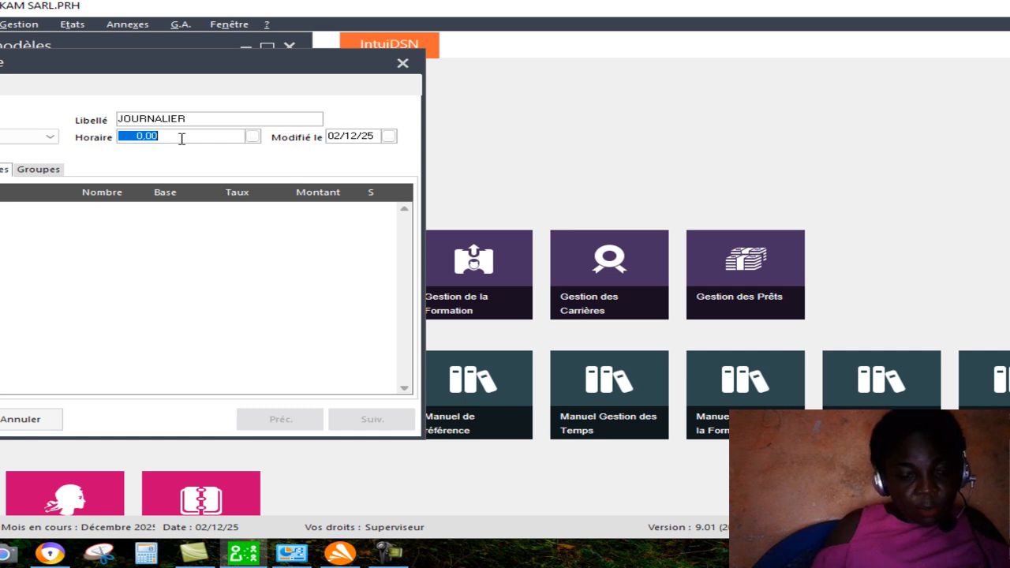
{"action": "type", "text": "173"}
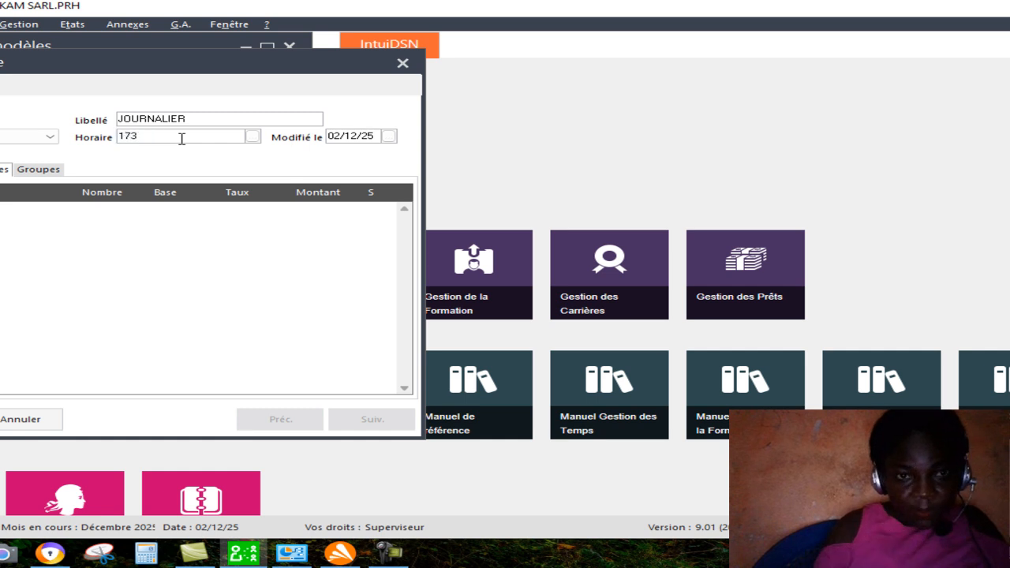
{"action": "type", "text": ".33"}
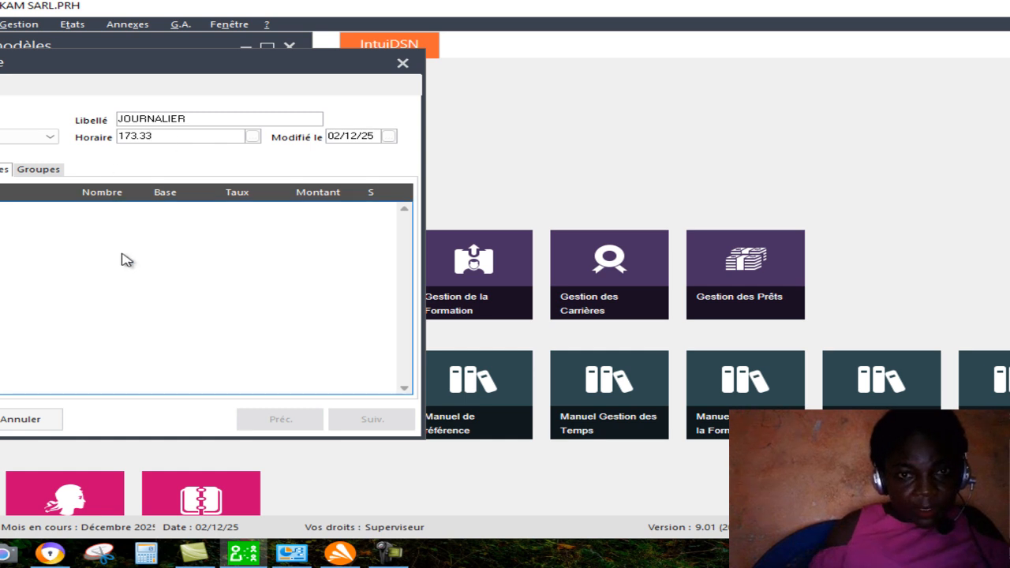
Activate rubrique 3000 SALAIRE DE BASE MENSUEL in the JOURNALIER model, then save it and close the models list.
{"action": "left_click", "coordinate": [22, 252]}
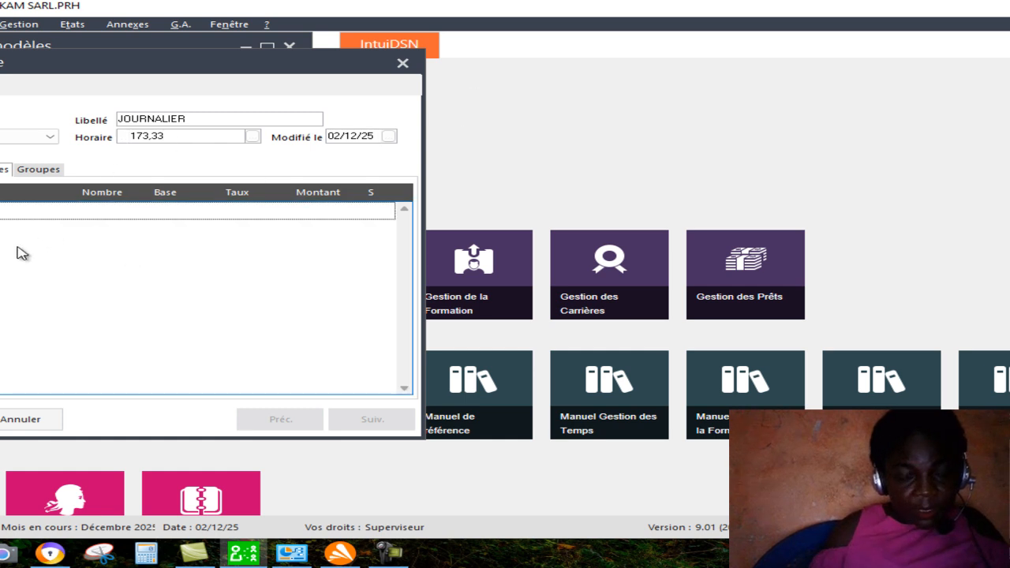
{"action": "right_click", "coordinate": [97, 231]}
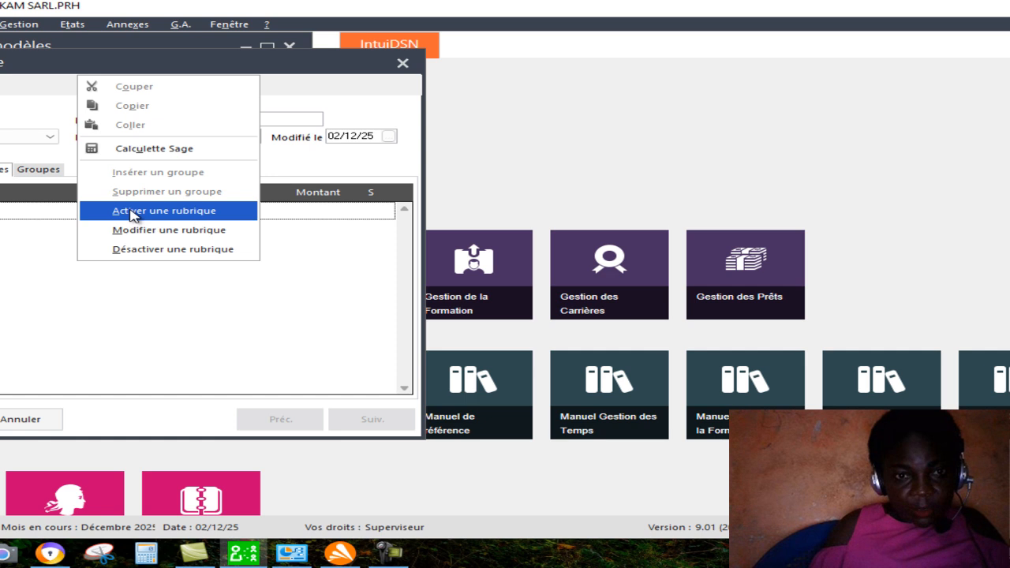
{"action": "left_click", "coordinate": [134, 212]}
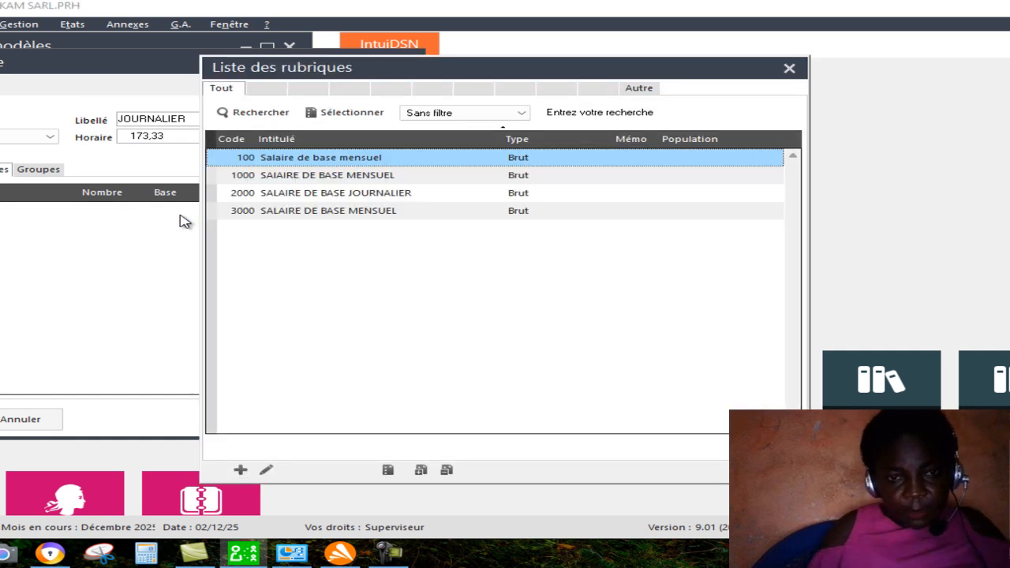
{"action": "double_click", "coordinate": [397, 211]}
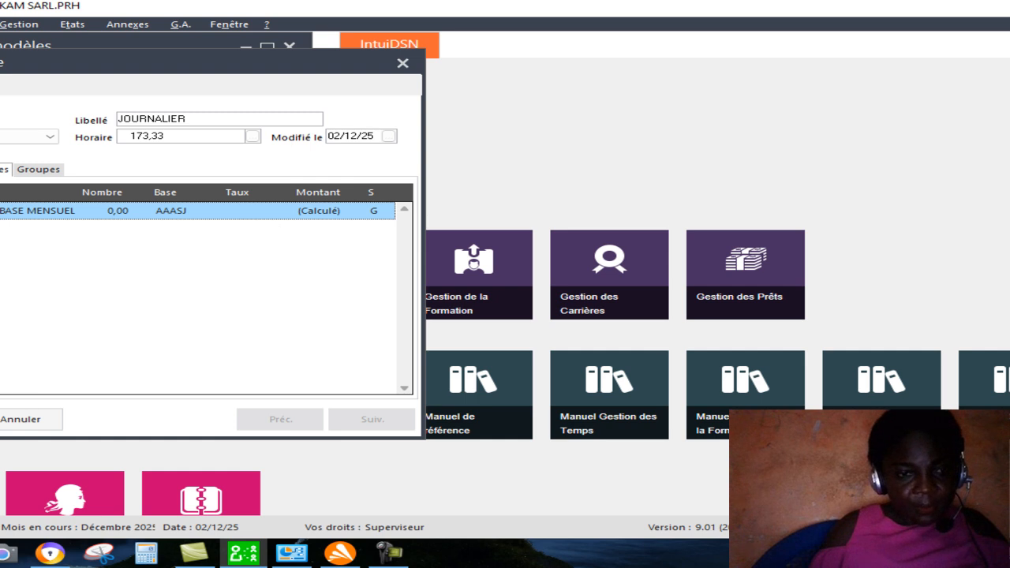
{"action": "key", "text": "Return"}
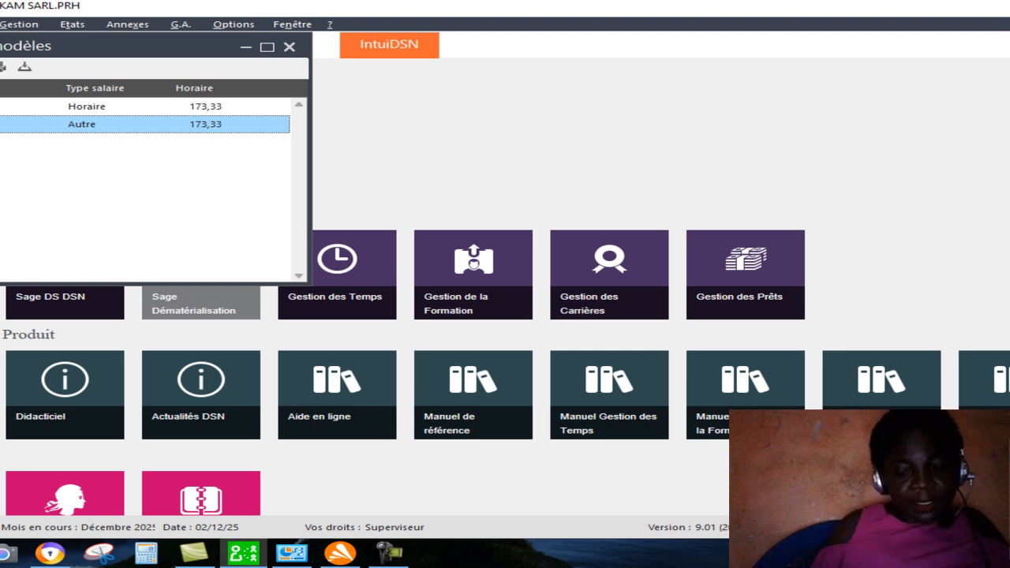
{"action": "left_click", "coordinate": [290, 46]}
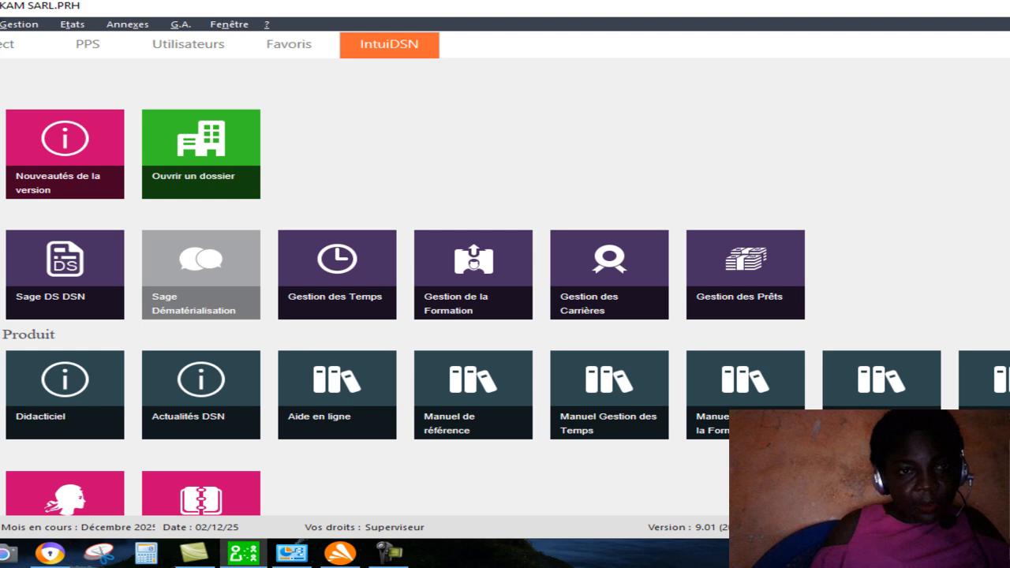
Open the record of the first employee in the staff list and display its Paie information.
{"action": "left_click", "coordinate": [18, 25]}
{"action": "left_click", "coordinate": [1, 46]}
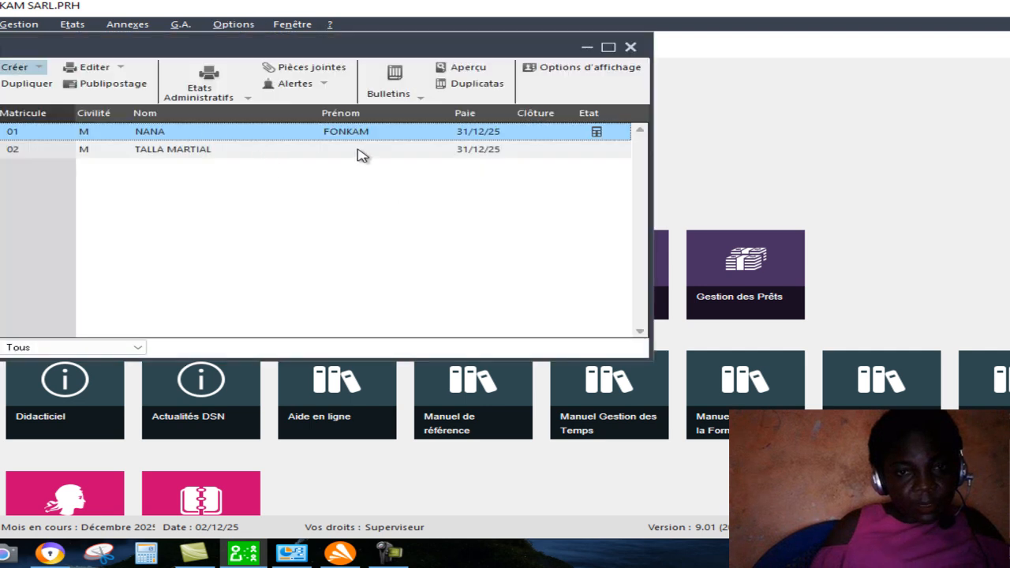
{"action": "double_click", "coordinate": [300, 134]}
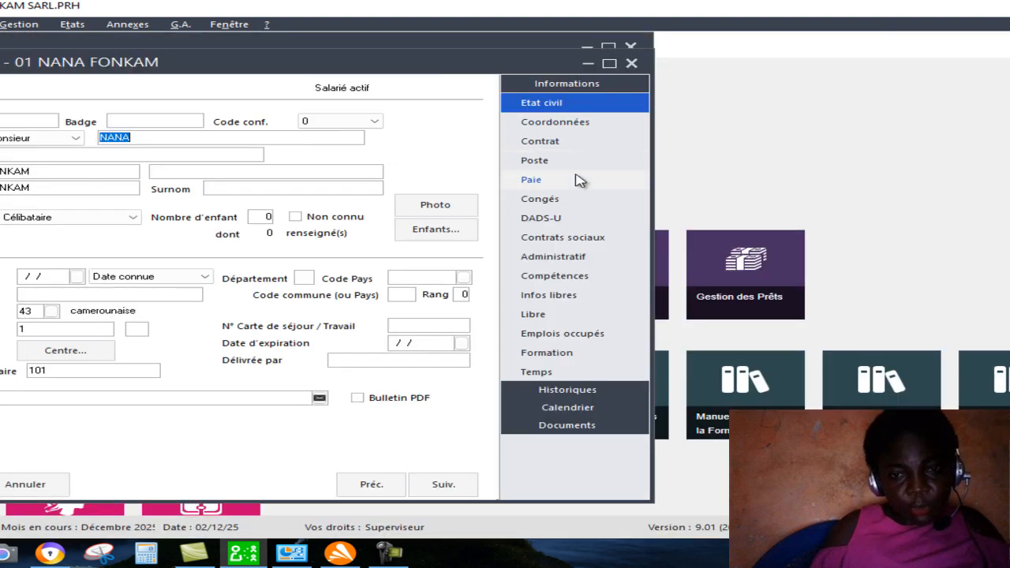
{"action": "left_click", "coordinate": [533, 160]}
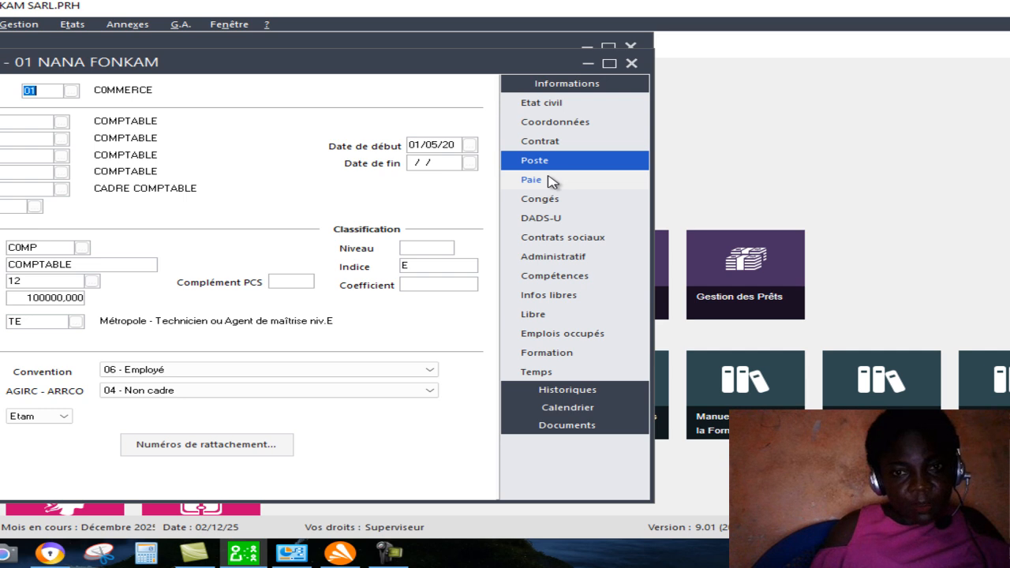
{"action": "left_click", "coordinate": [534, 180]}
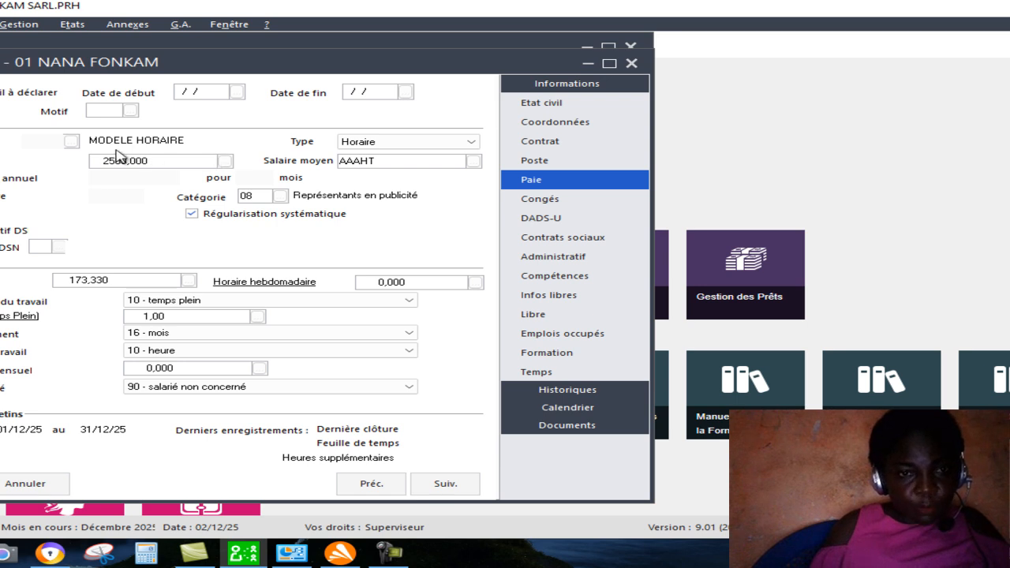
Assign the Bulletin modèle 2 JOURNALIER to the employee.
{"action": "left_click", "coordinate": [71, 141]}
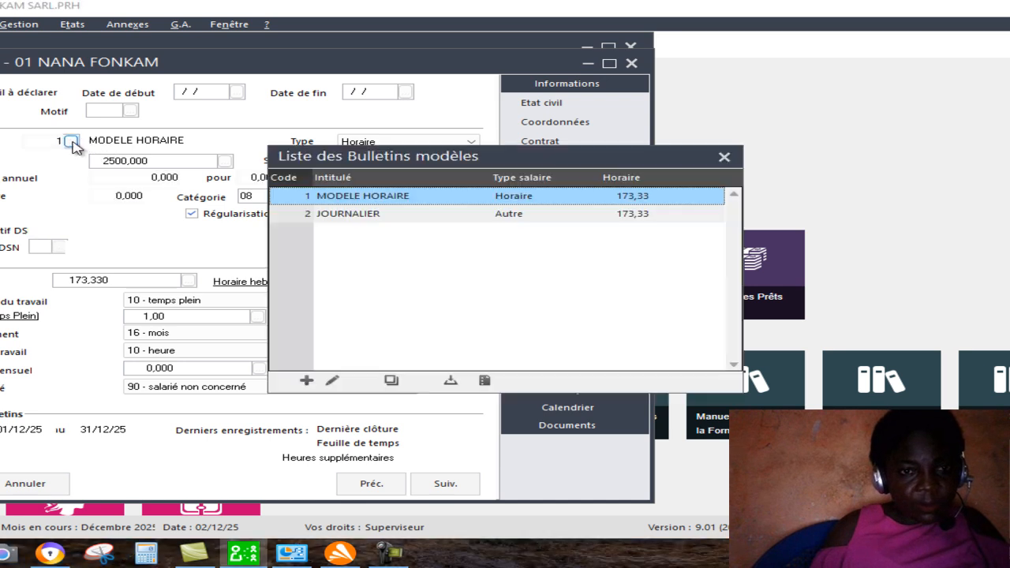
{"action": "left_click", "coordinate": [455, 219]}
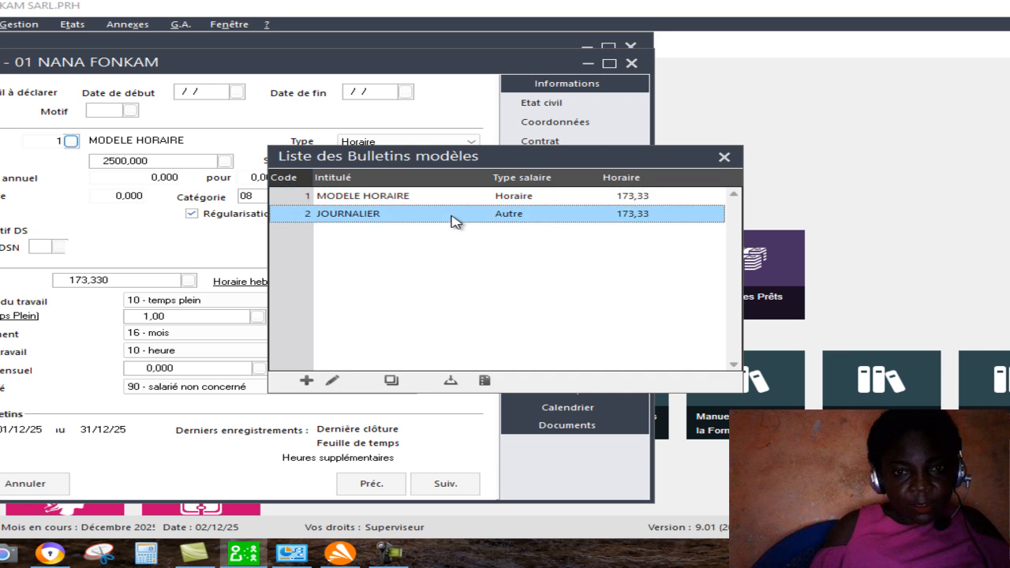
{"action": "double_click", "coordinate": [454, 220]}
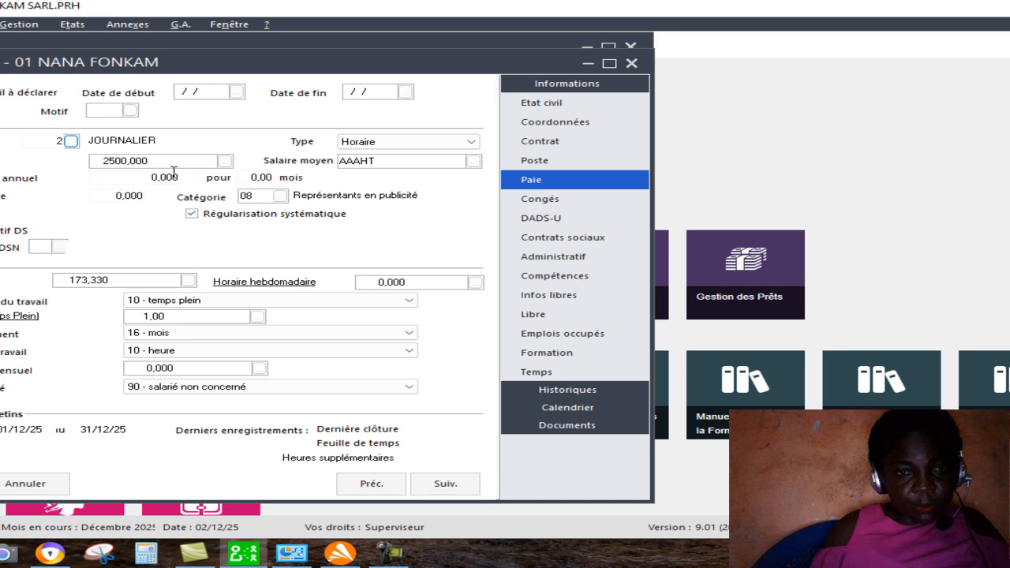
{"action": "left_click", "coordinate": [225, 162]}
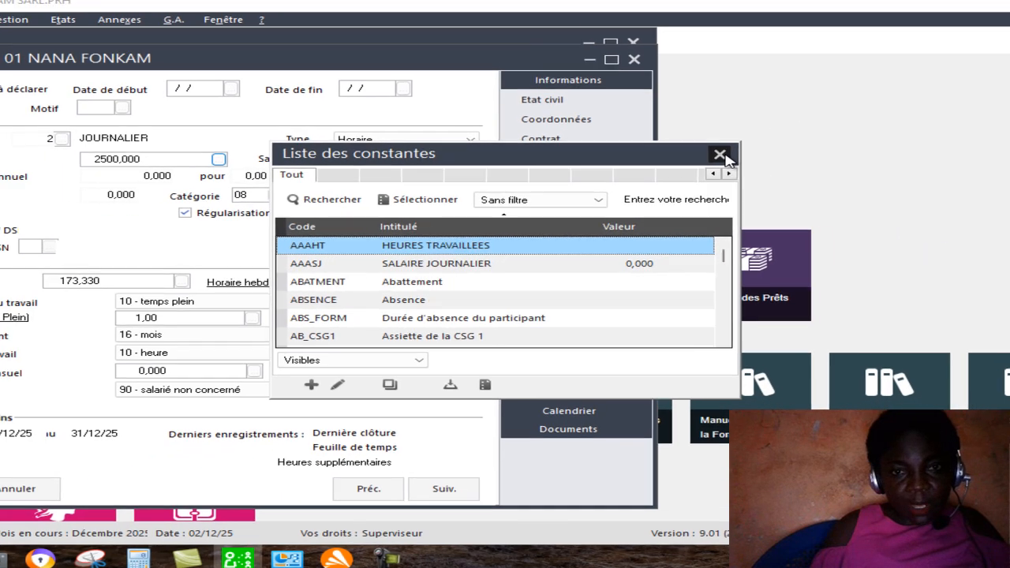
{"action": "left_click", "coordinate": [720, 154]}
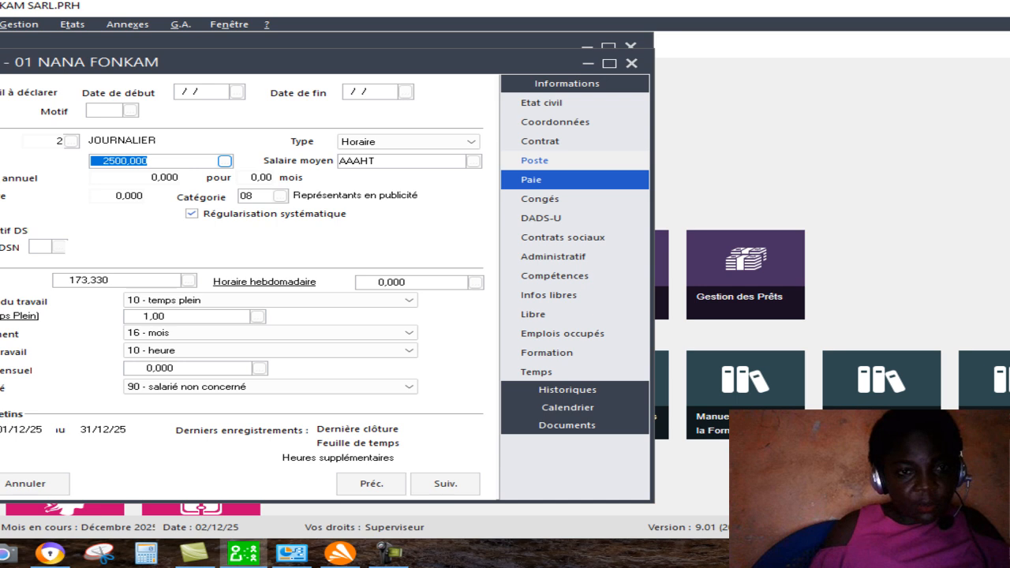
{"action": "left_click", "coordinate": [225, 161]}
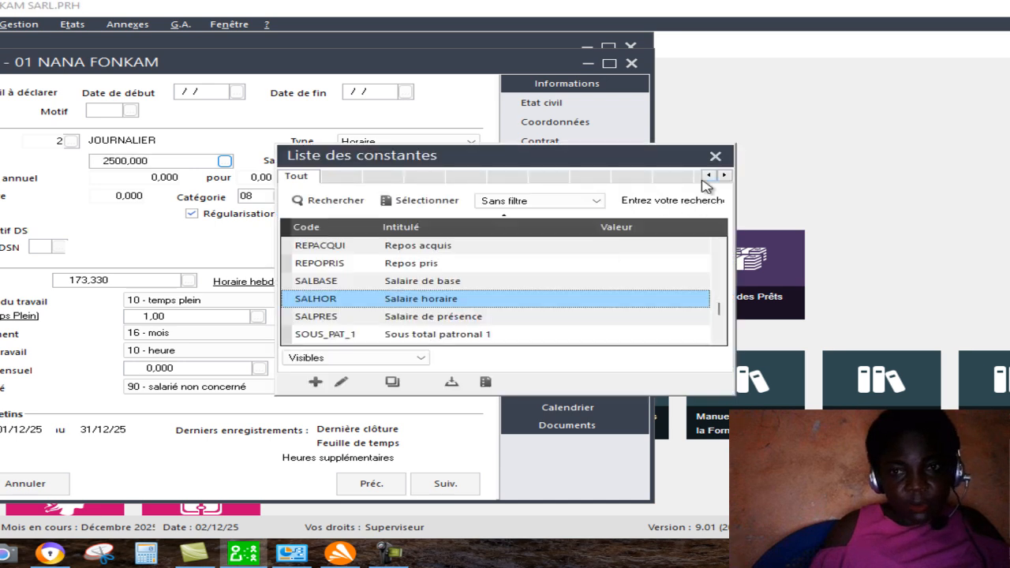
{"action": "left_click", "coordinate": [715, 155]}
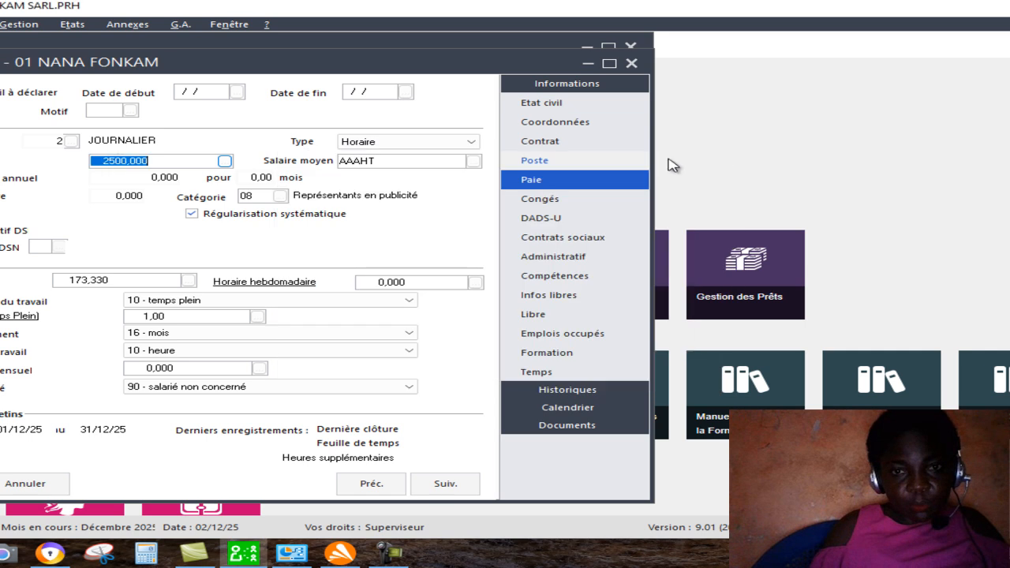
Set the employee's pay Type to Autre and clear the Salaire moyen, then save the record and close the staff list.
{"action": "left_click", "coordinate": [473, 144]}
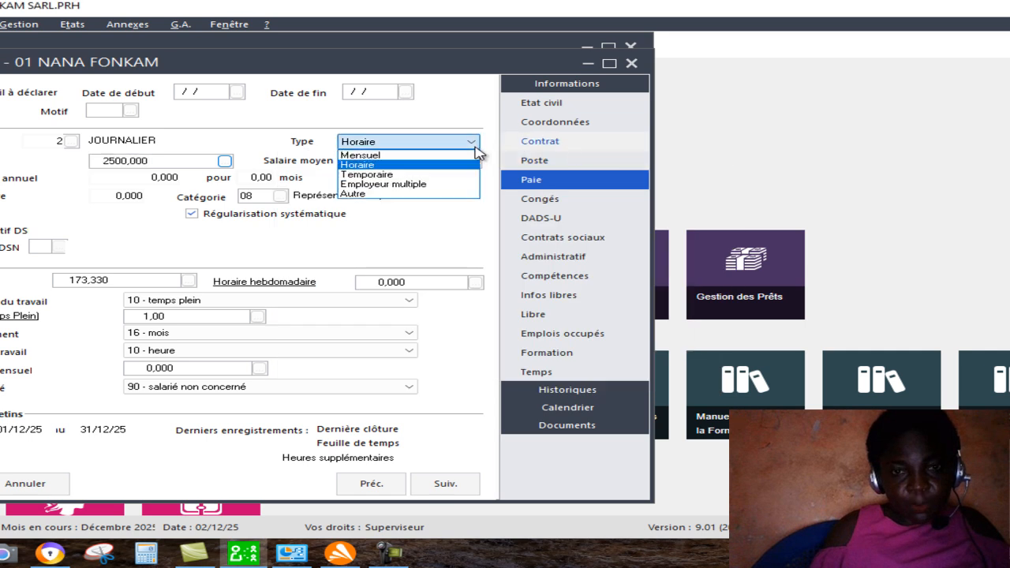
{"action": "left_click", "coordinate": [411, 194]}
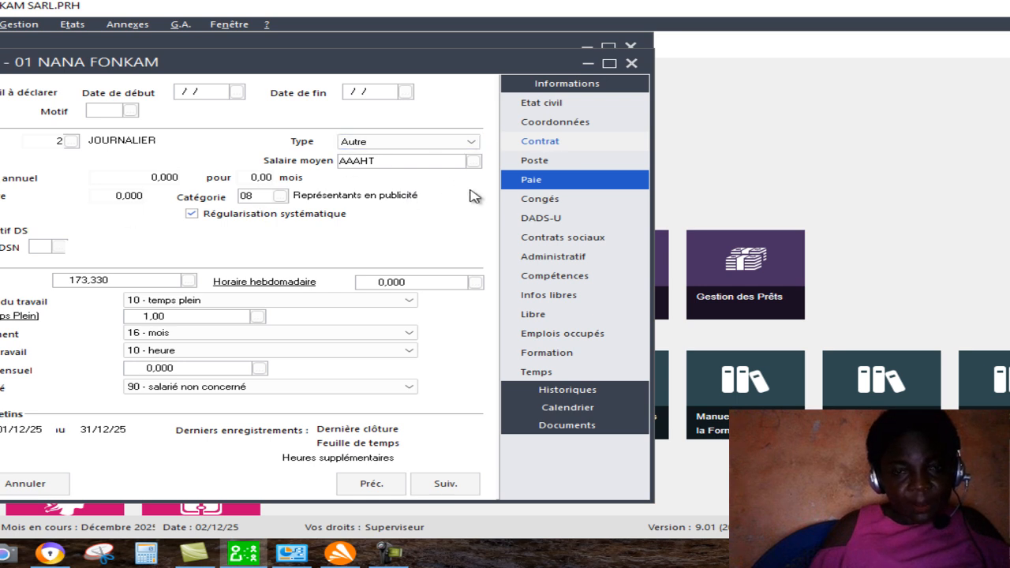
{"action": "double_click", "coordinate": [394, 161]}
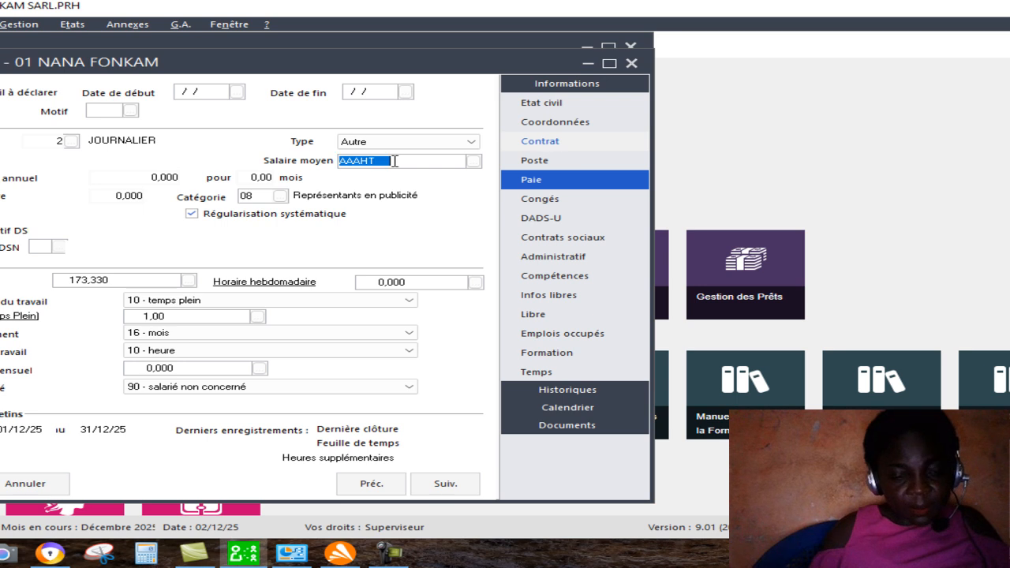
{"action": "key", "text": "BackSpace"}
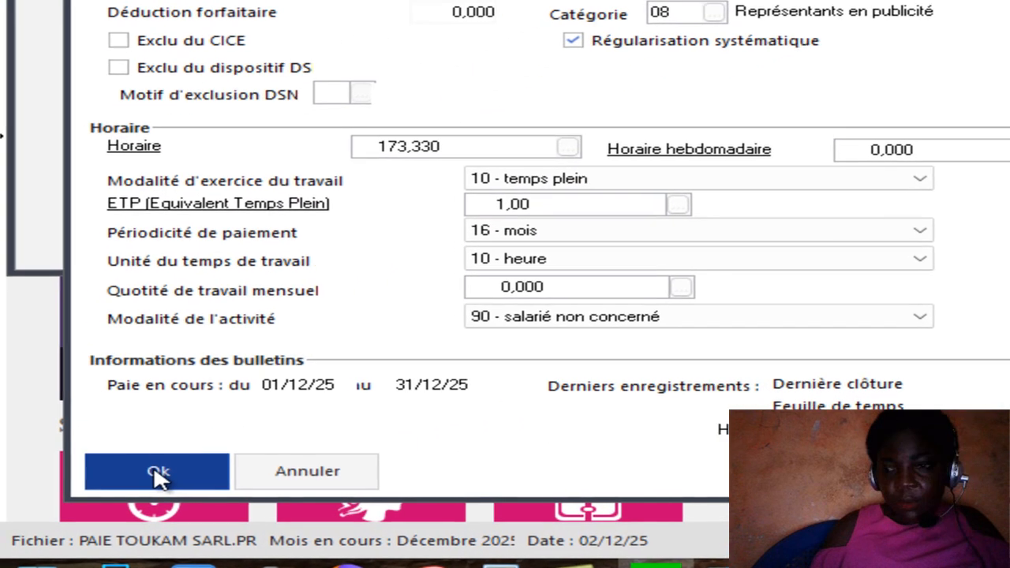
{"action": "left_click", "coordinate": [157, 474]}
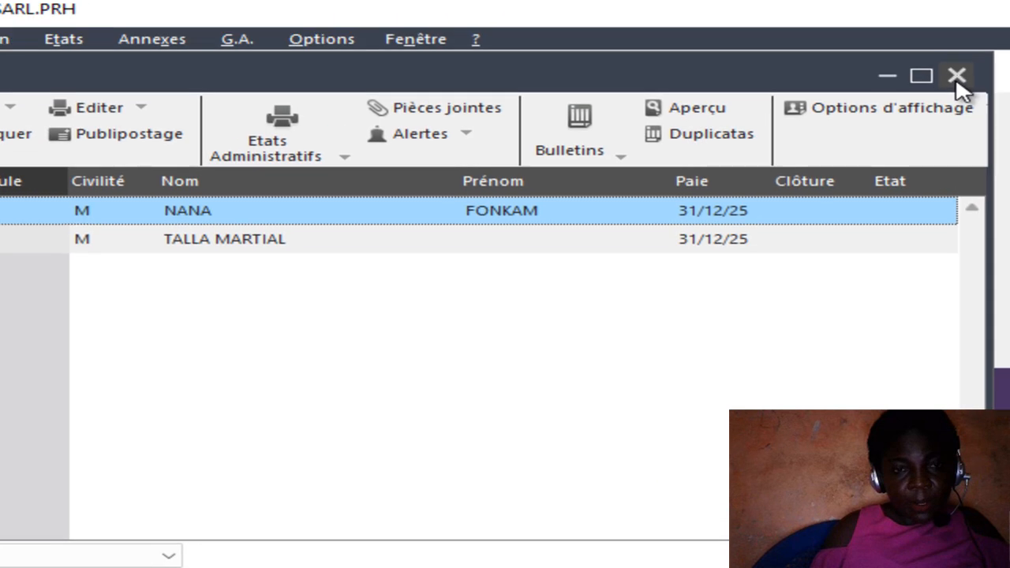
{"action": "left_click", "coordinate": [956, 76]}
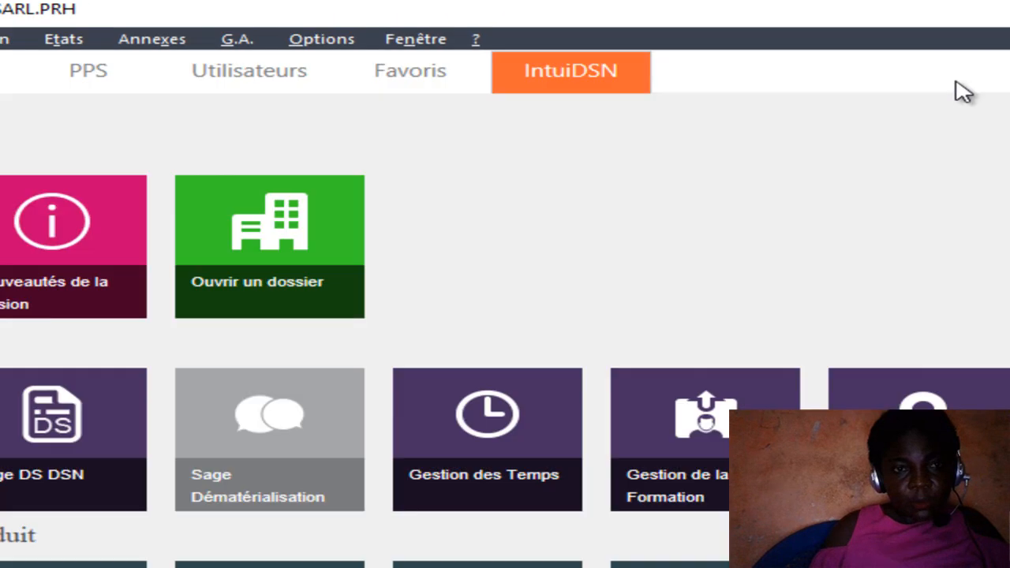
Open the first employee's payslip from Bulletins salariés and display its Rubriques.
{"action": "left_click", "coordinate": [3, 39]}
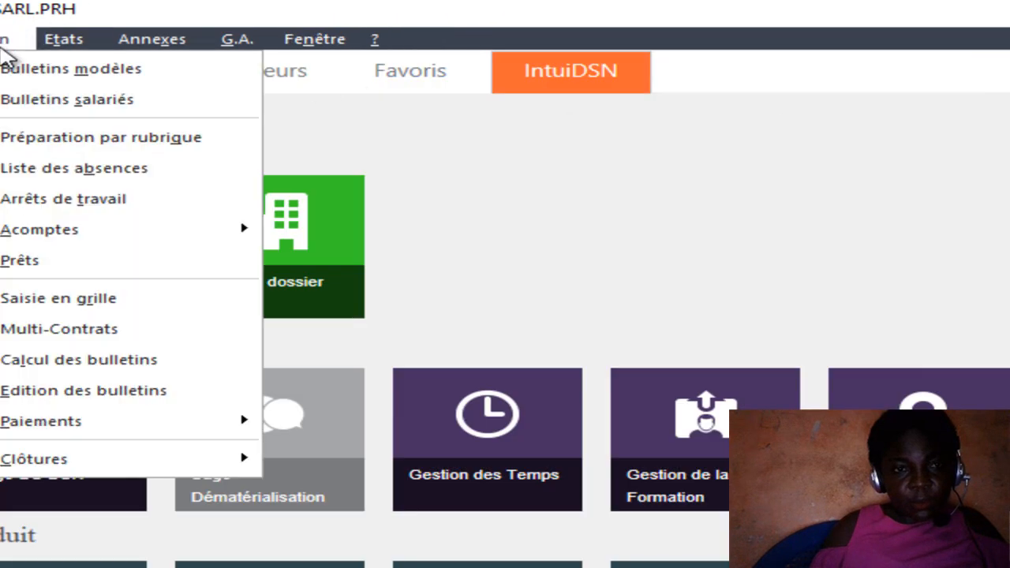
{"action": "left_click", "coordinate": [49, 101]}
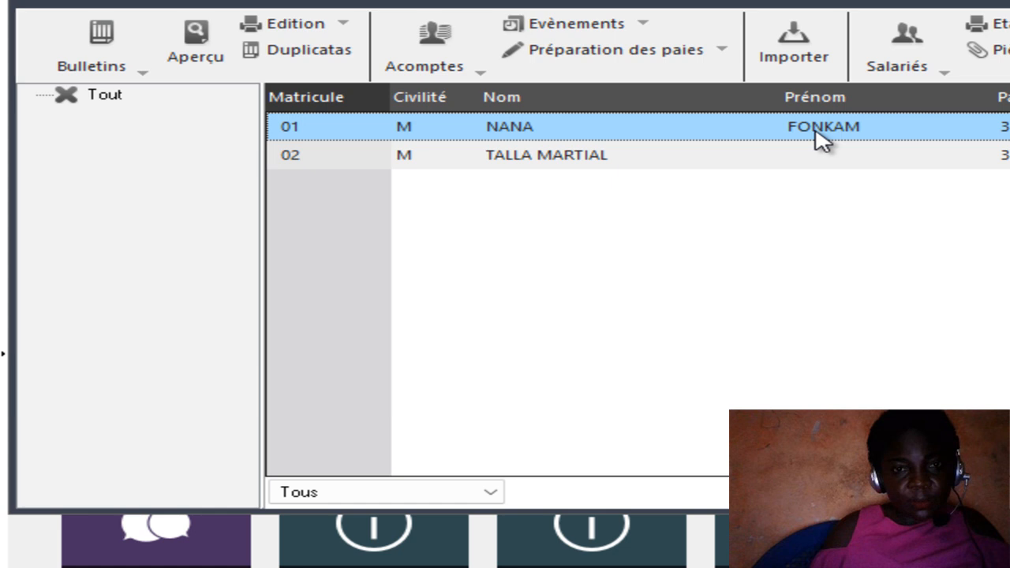
{"action": "double_click", "coordinate": [762, 130]}
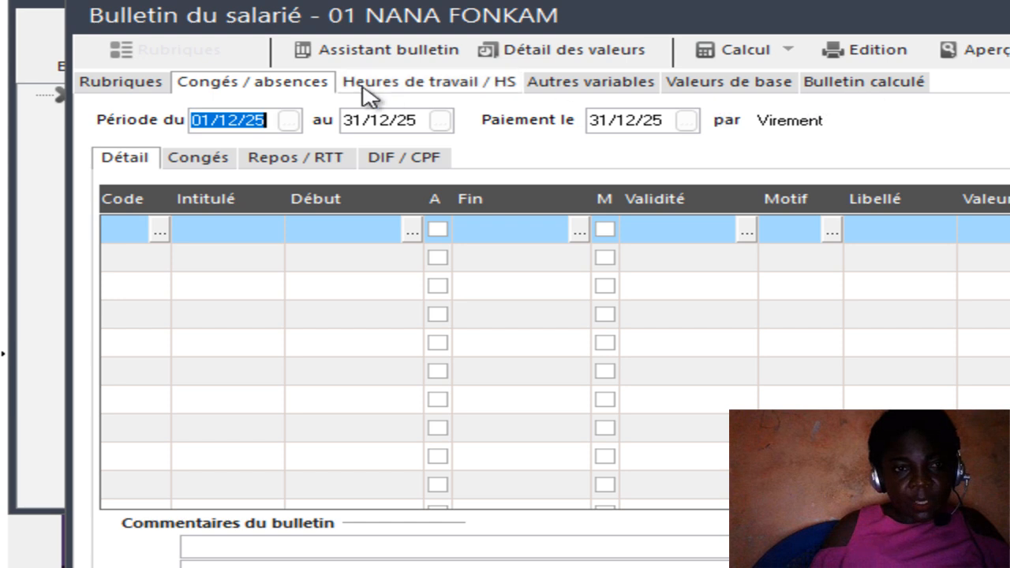
{"action": "left_click", "coordinate": [154, 86]}
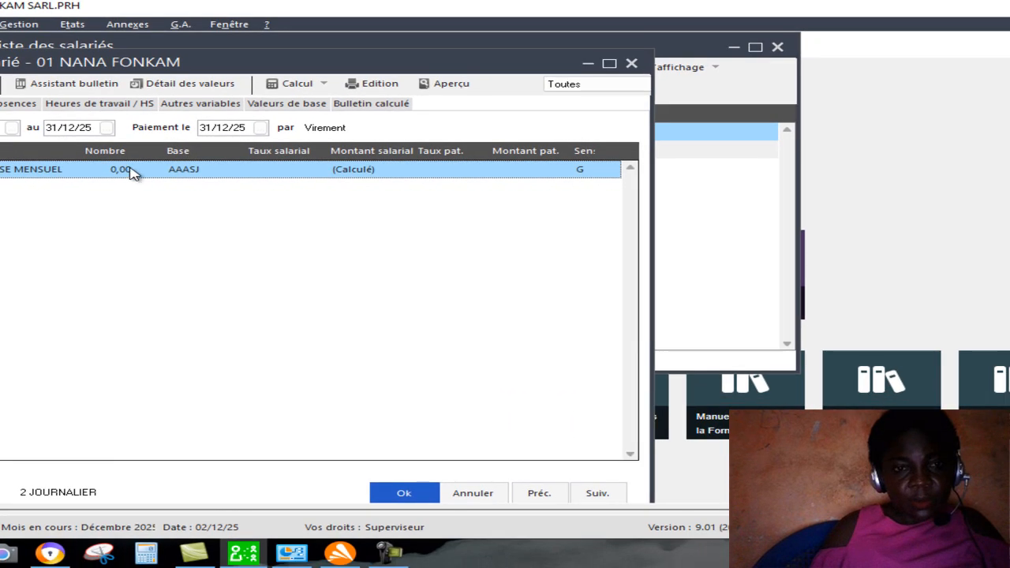
Set the Nombre of rubrique 3000 to 30 and choose the constant AAASJ as its Base.
{"action": "double_click", "coordinate": [129, 171]}
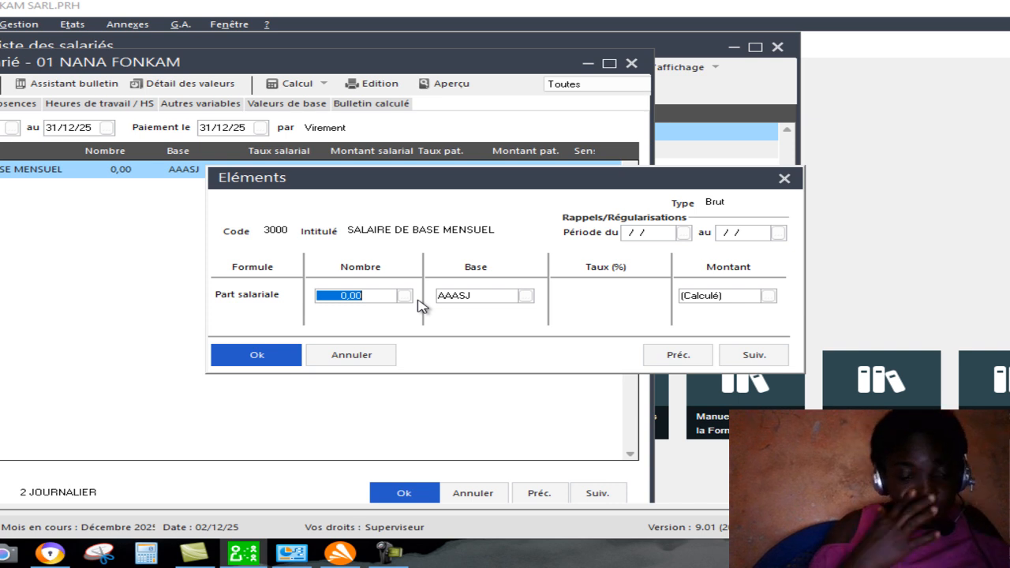
{"action": "type", "text": "30"}
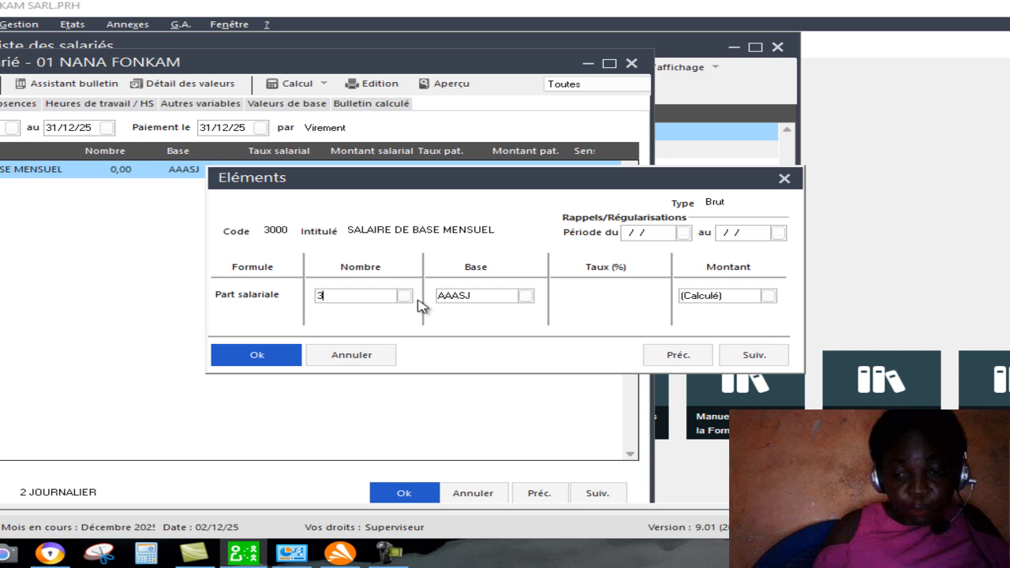
{"action": "left_click", "coordinate": [525, 295]}
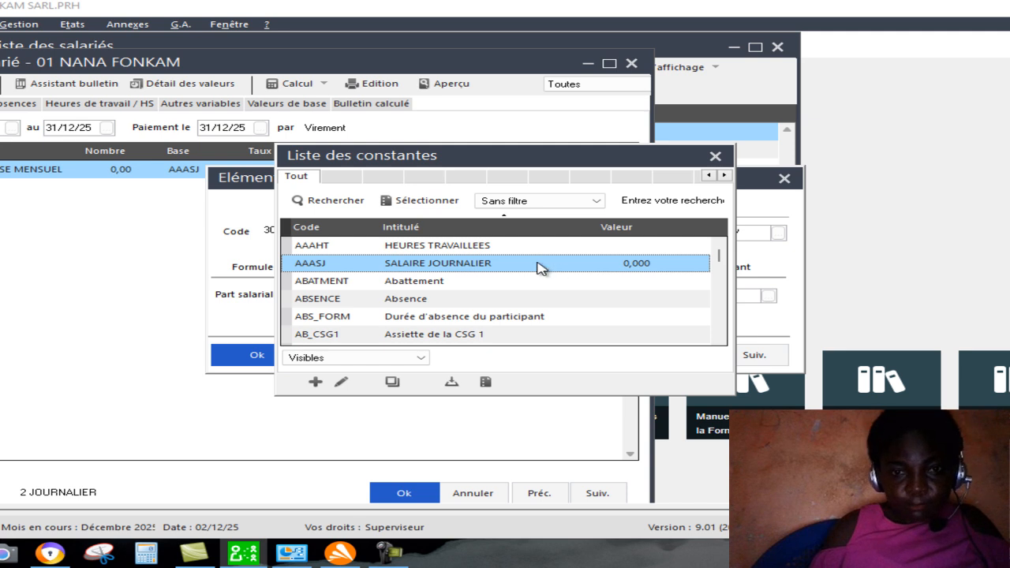
{"action": "double_click", "coordinate": [539, 268]}
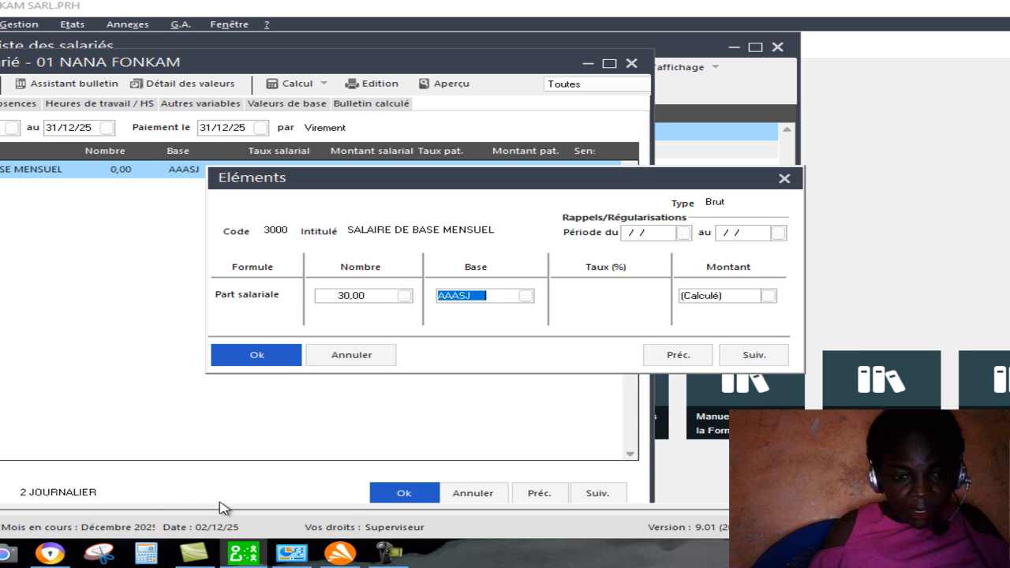
Calculate the daily rate by dividing 250000 by 30 in the Windows calculator, then close the calculator.
{"action": "left_click", "coordinate": [155, 556]}
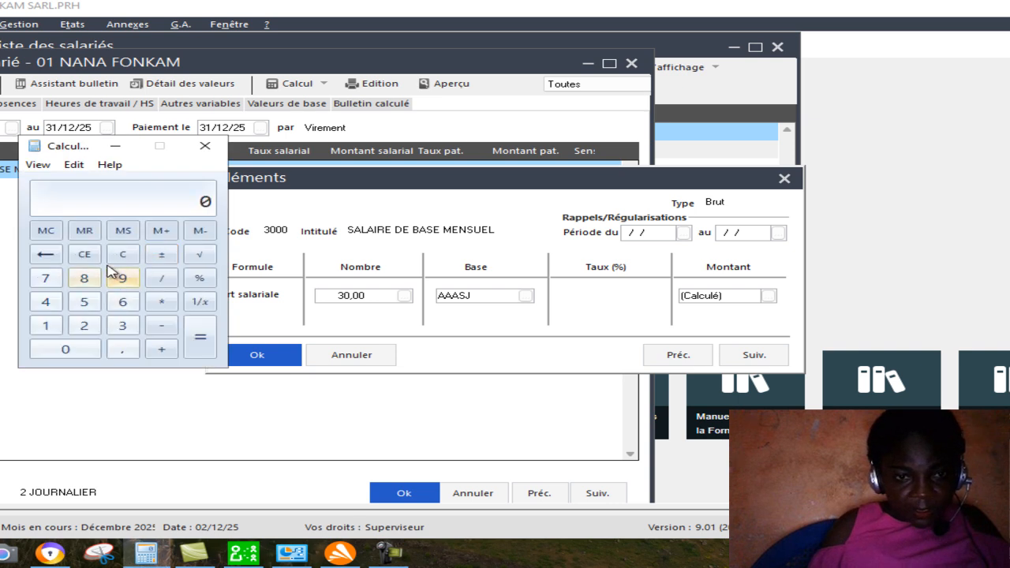
{"action": "left_click", "coordinate": [85, 303]}
{"action": "left_click", "coordinate": [82, 326]}
{"action": "left_click", "coordinate": [48, 254]}
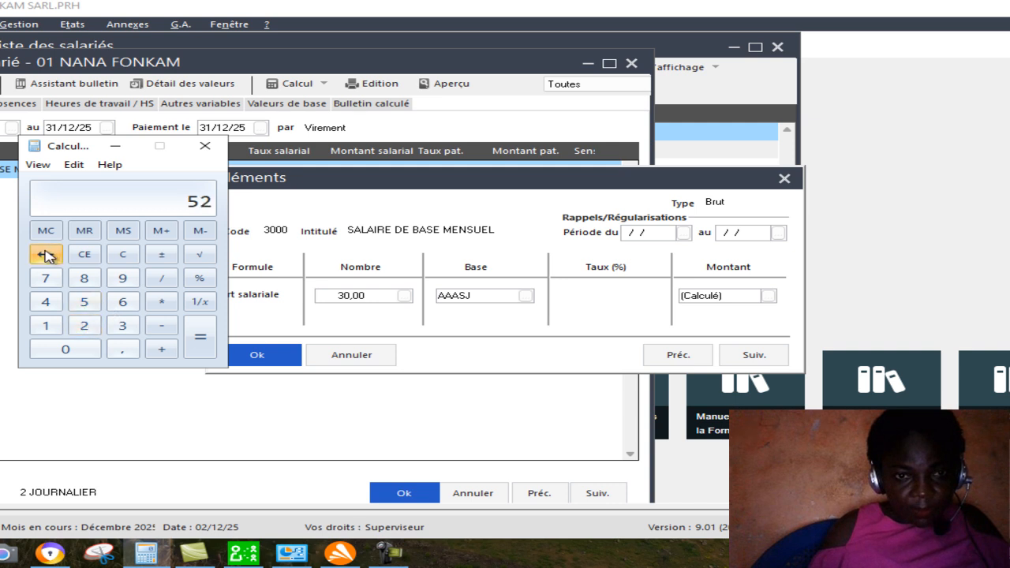
{"action": "left_click", "coordinate": [47, 256]}
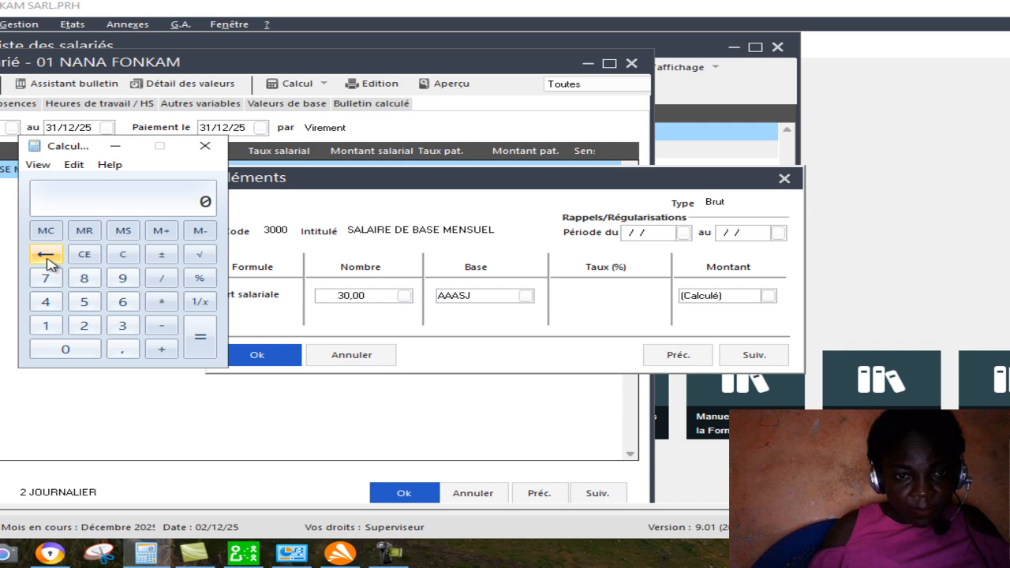
{"action": "left_click", "coordinate": [84, 325]}
{"action": "left_click", "coordinate": [84, 301]}
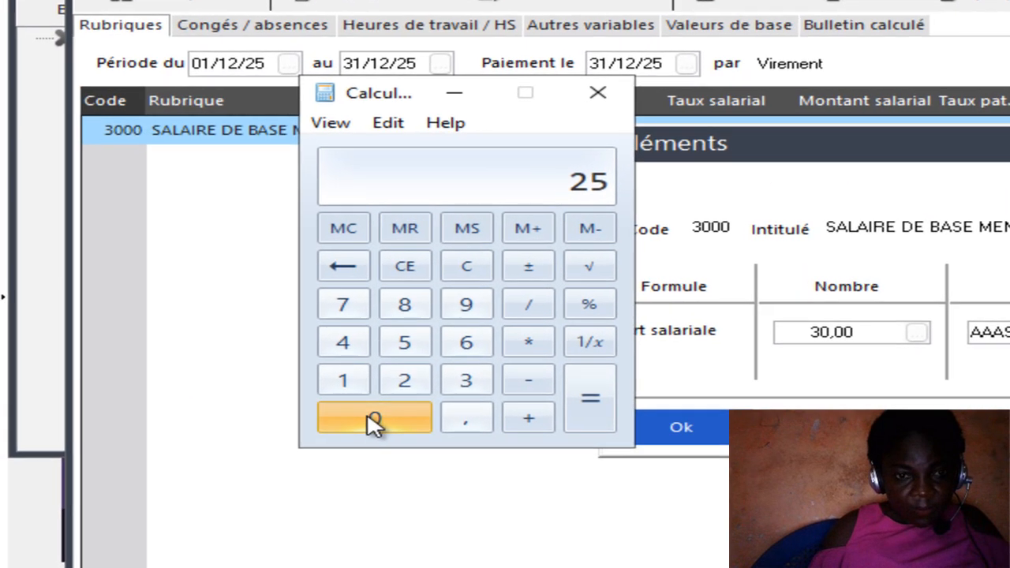
{"action": "left_click", "coordinate": [91, 357]}
{"action": "left_click", "coordinate": [90, 357]}
{"action": "left_click", "coordinate": [367, 416]}
{"action": "left_click", "coordinate": [366, 416]}
{"action": "left_click", "coordinate": [367, 416]}
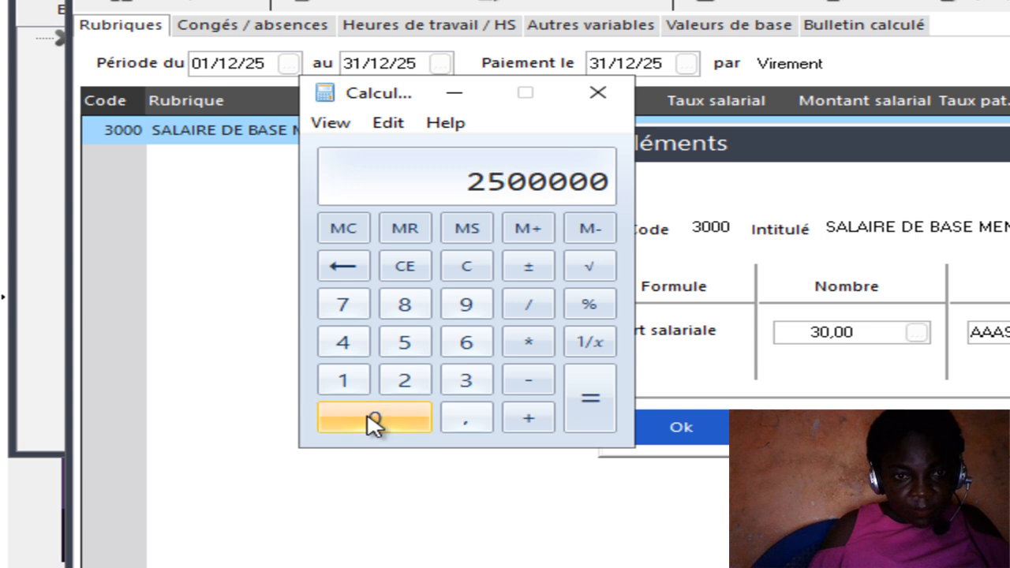
{"action": "left_click", "coordinate": [344, 271]}
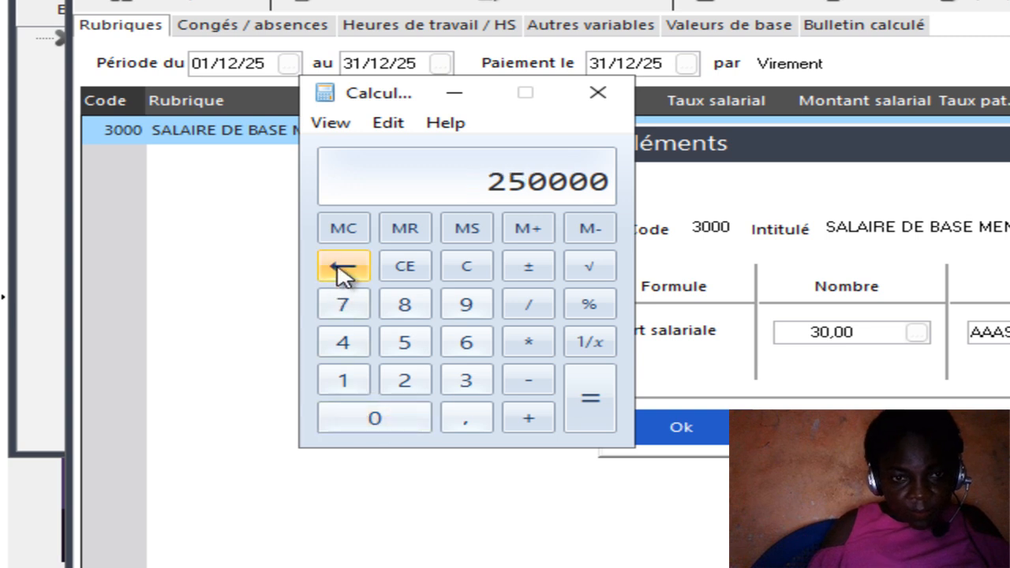
{"action": "left_click", "coordinate": [540, 310]}
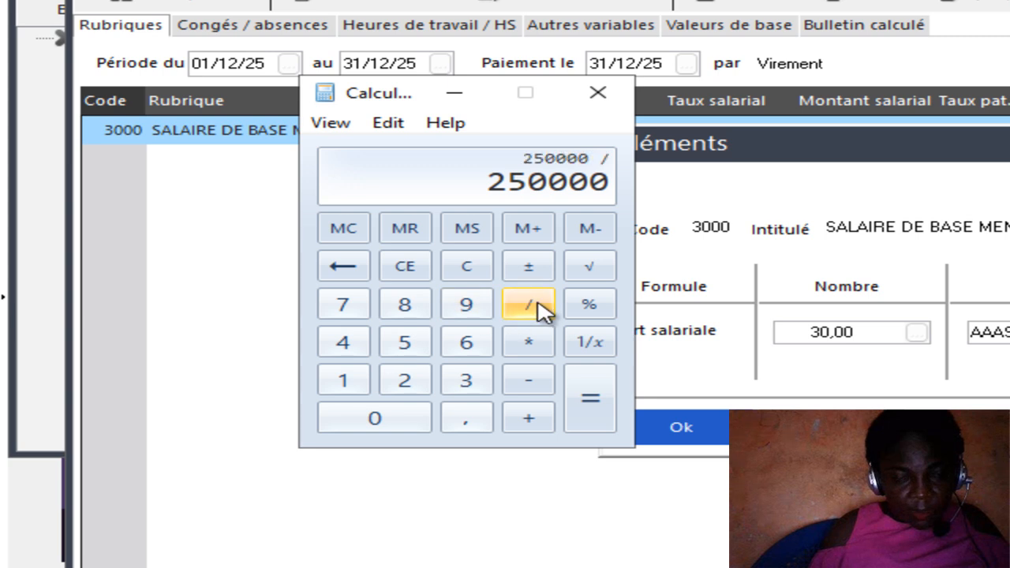
{"action": "left_click", "coordinate": [467, 382]}
{"action": "left_click", "coordinate": [408, 417]}
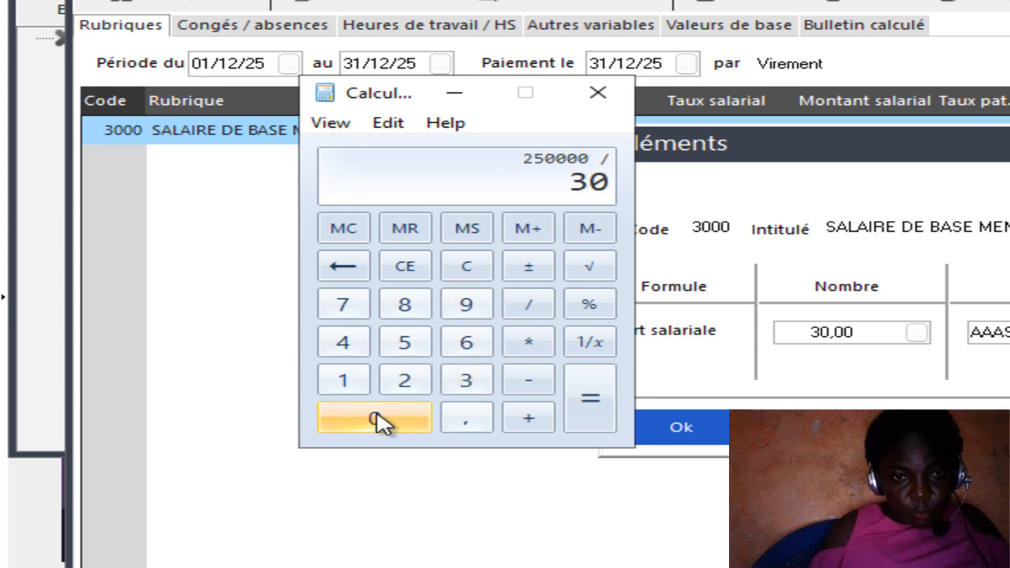
{"action": "left_click", "coordinate": [582, 410]}
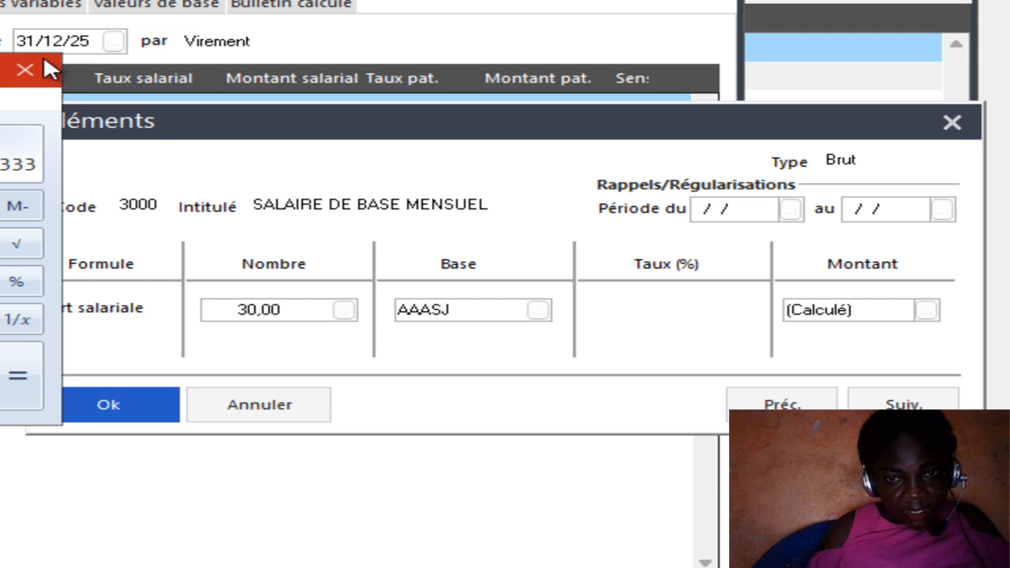
{"action": "left_click", "coordinate": [39, 71]}
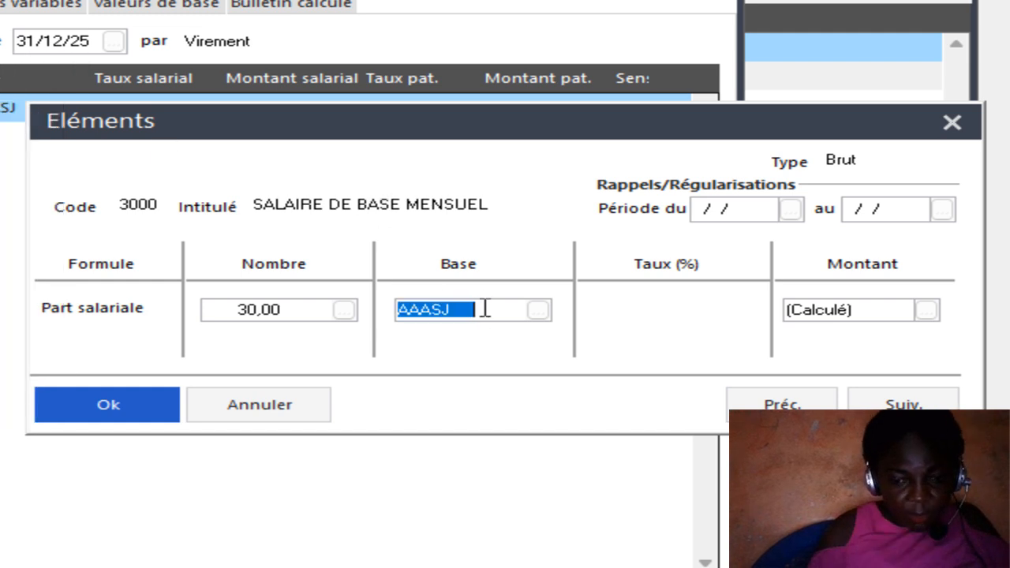
Replace the Base of rubrique 3000 with 8333.33 and validate the element.
{"action": "type", "text": "8333,33"}
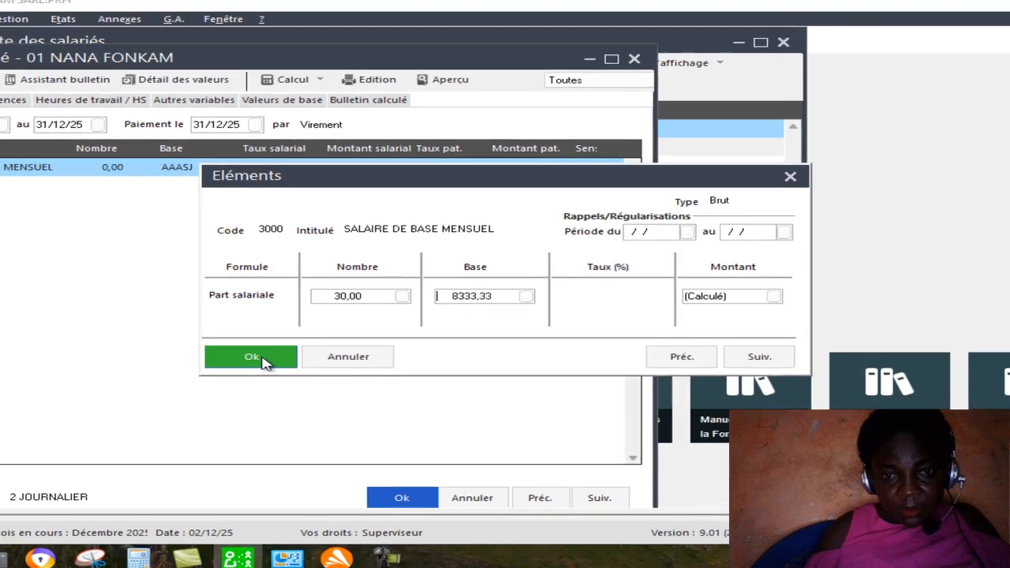
{"action": "left_click", "coordinate": [126, 411]}
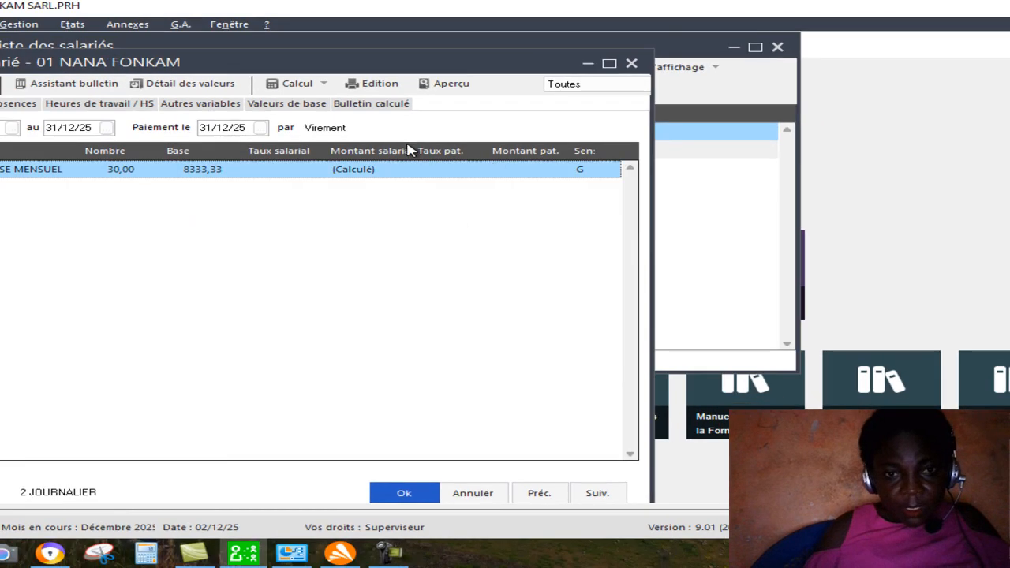
Display the employee's calculated payslip, dismissing the calculation messages, and maximize the payslip window.
{"action": "left_click", "coordinate": [394, 109]}
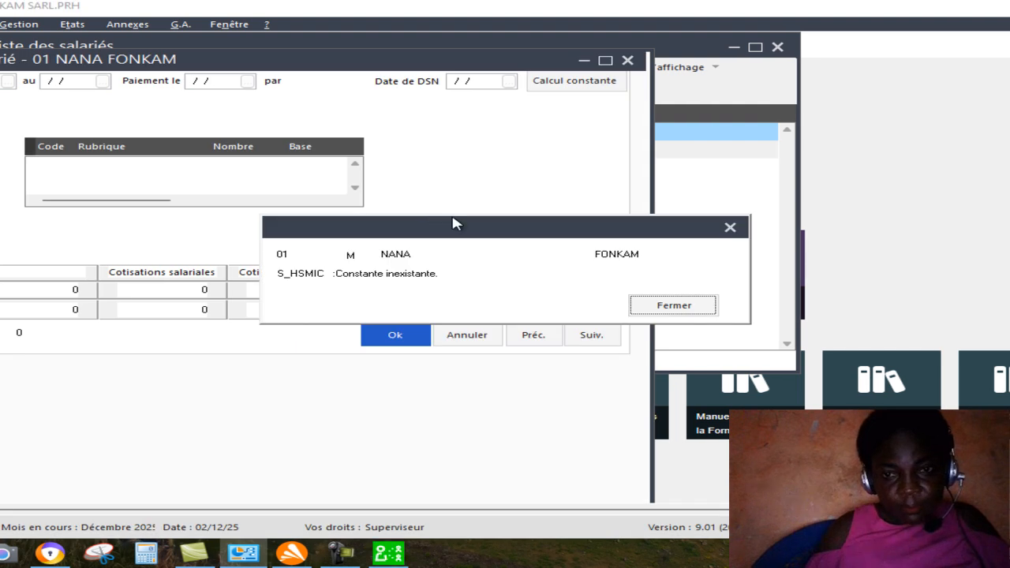
{"action": "left_click", "coordinate": [671, 305]}
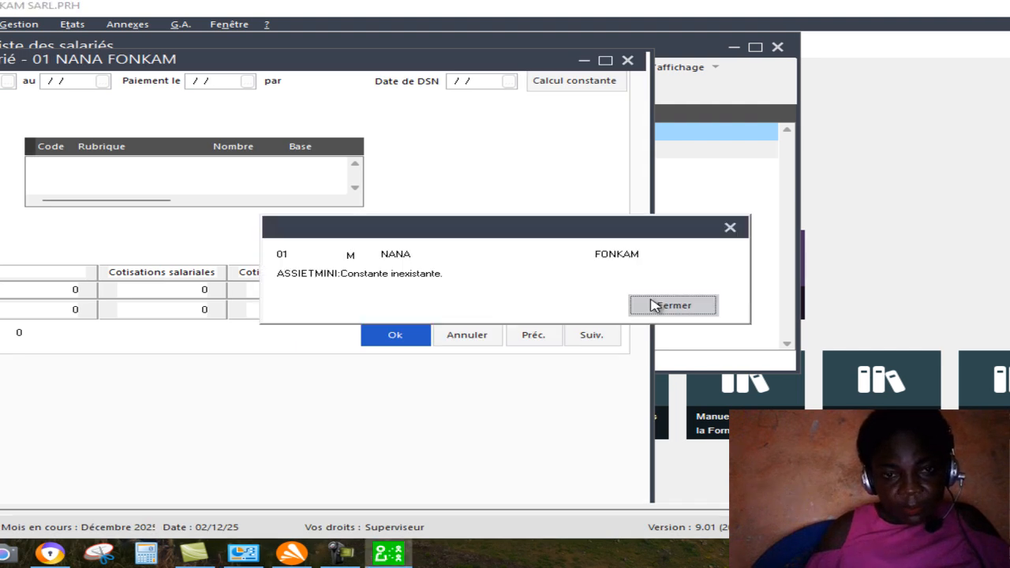
{"action": "left_click", "coordinate": [671, 303]}
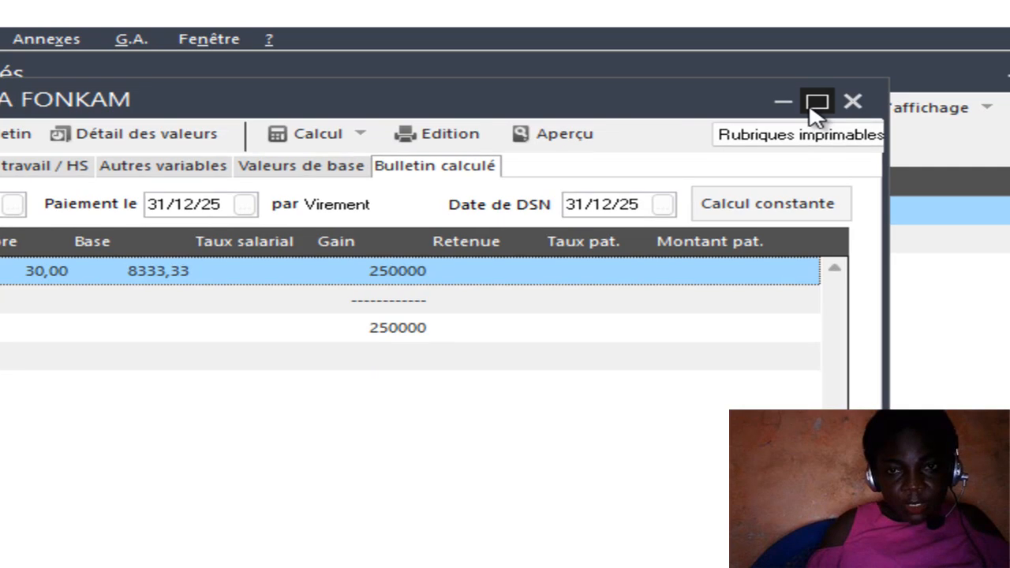
{"action": "left_click", "coordinate": [814, 103]}
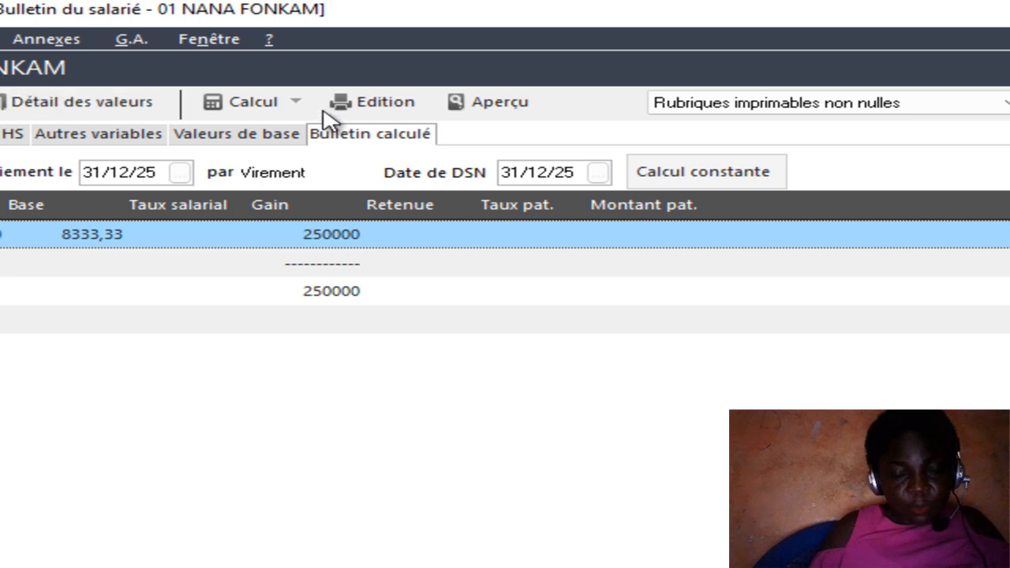
Preview the payslip on Préimprimé (réf. 9146/48) with Aperçu avant impression enabled and Enregistrement set to Sans, dismissing messages, then close the preview.
{"action": "left_click", "coordinate": [384, 114]}
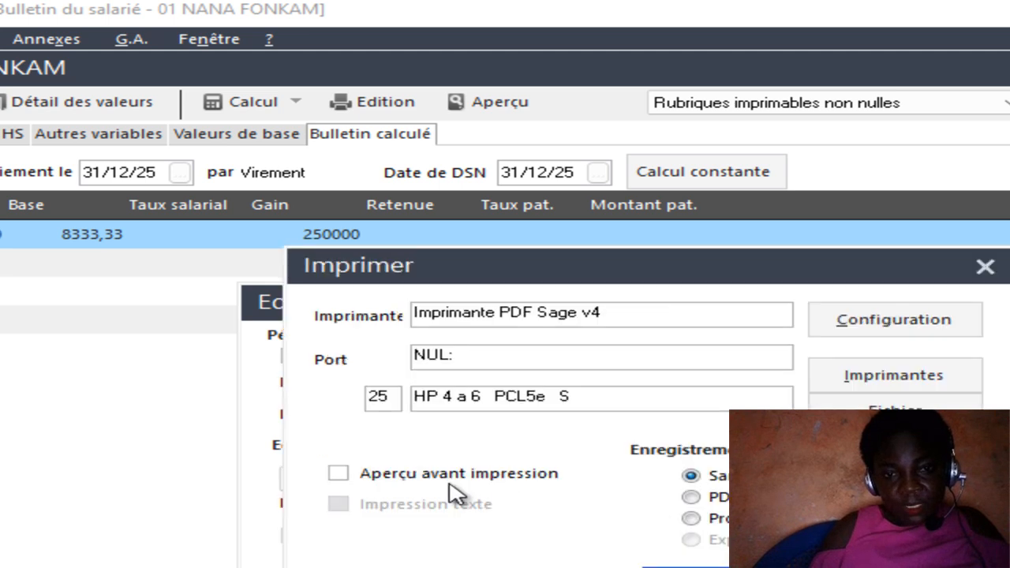
{"action": "left_click", "coordinate": [341, 475]}
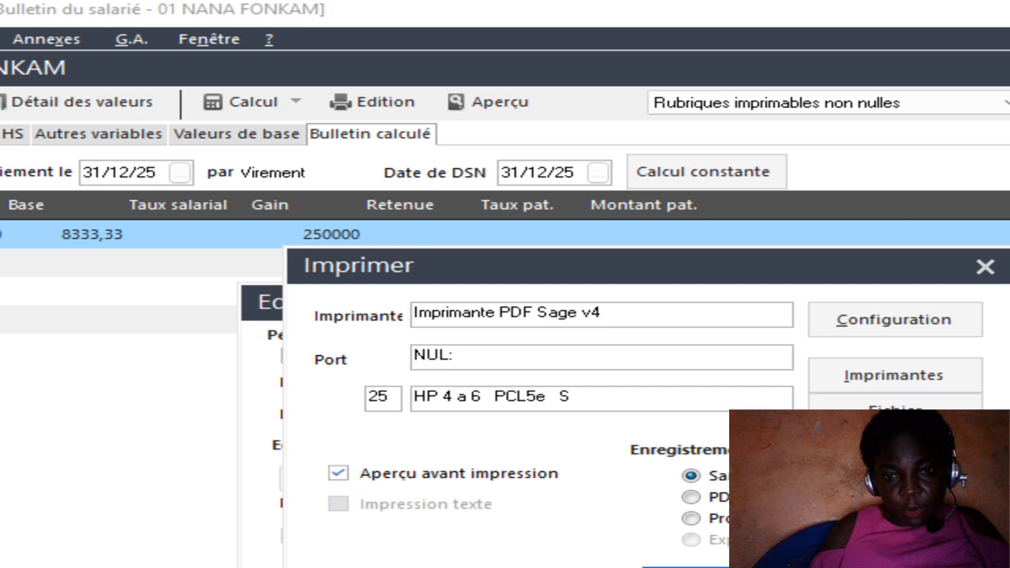
{"action": "left_click", "coordinate": [698, 498]}
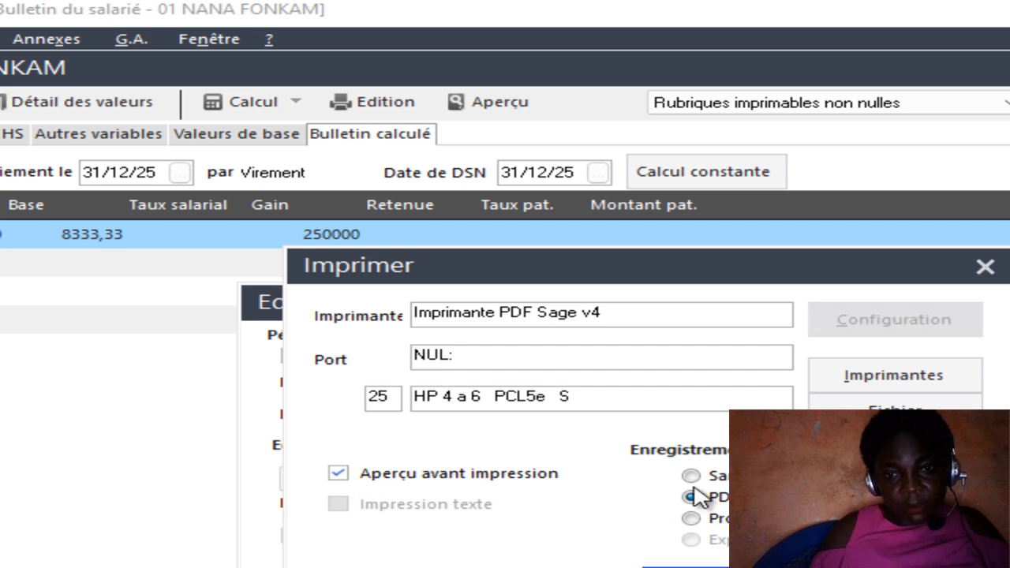
{"action": "left_click", "coordinate": [691, 475]}
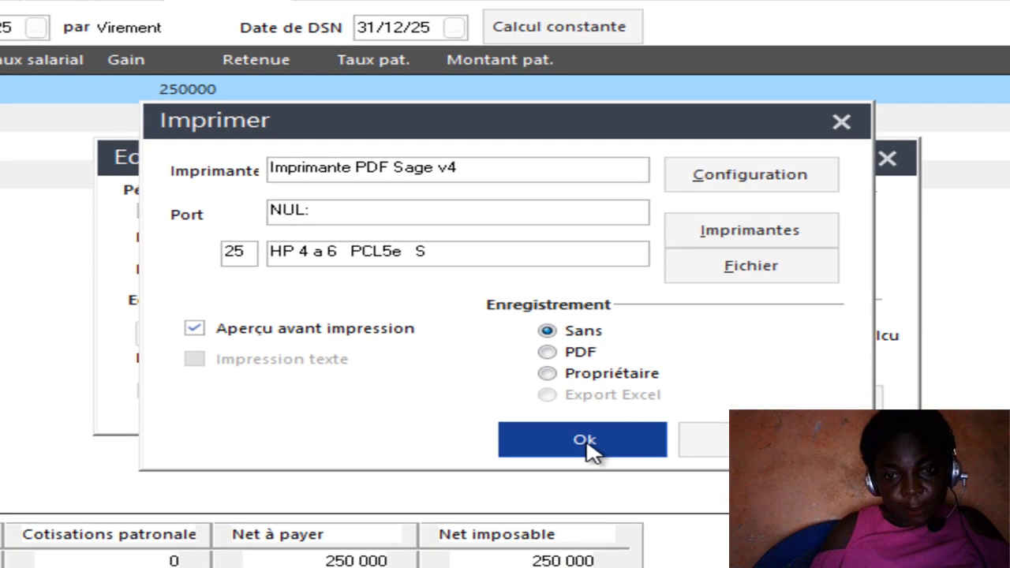
{"action": "left_click", "coordinate": [736, 567]}
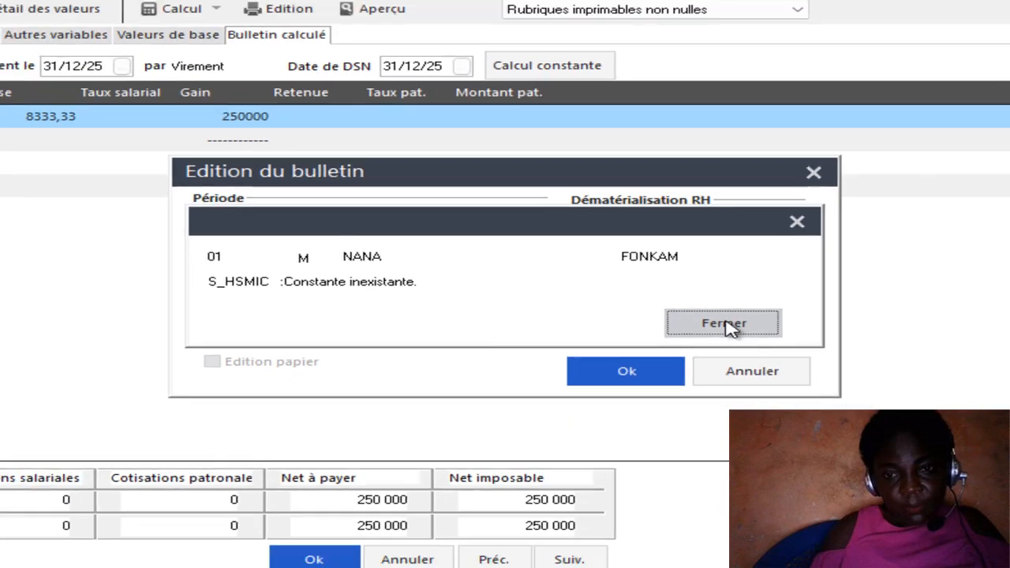
{"action": "left_click", "coordinate": [773, 340]}
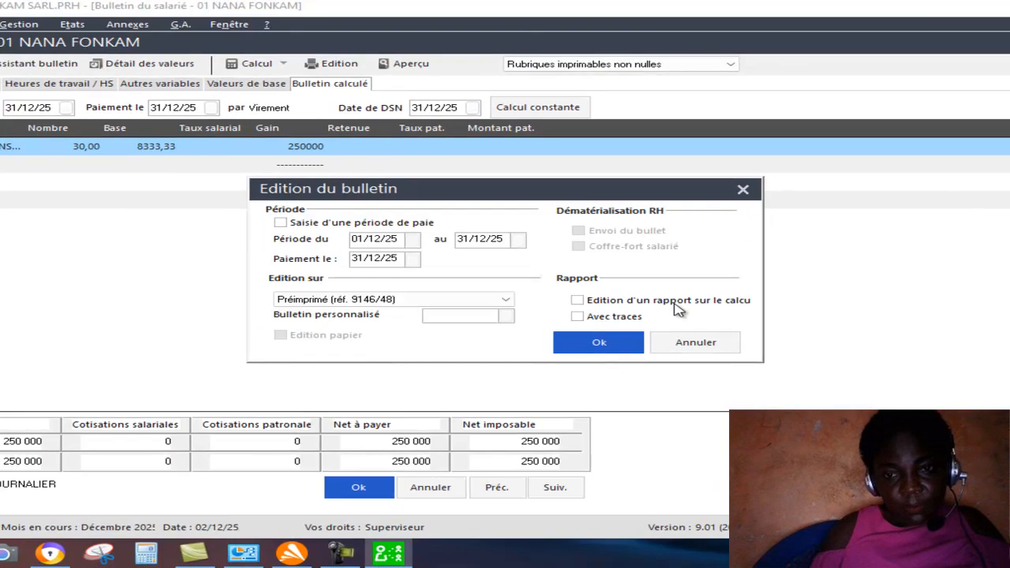
{"action": "left_click", "coordinate": [675, 306]}
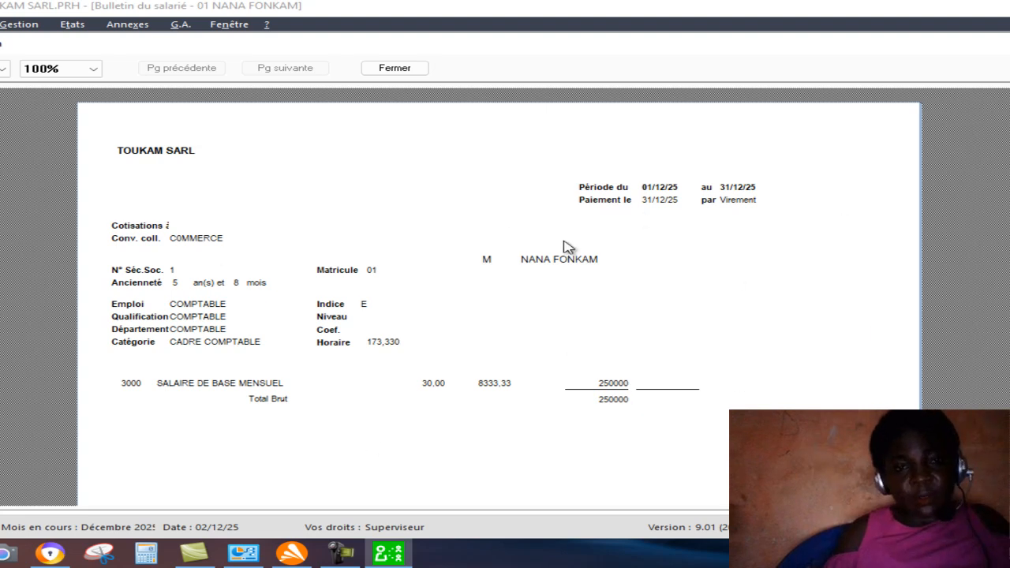
{"action": "left_click", "coordinate": [395, 69]}
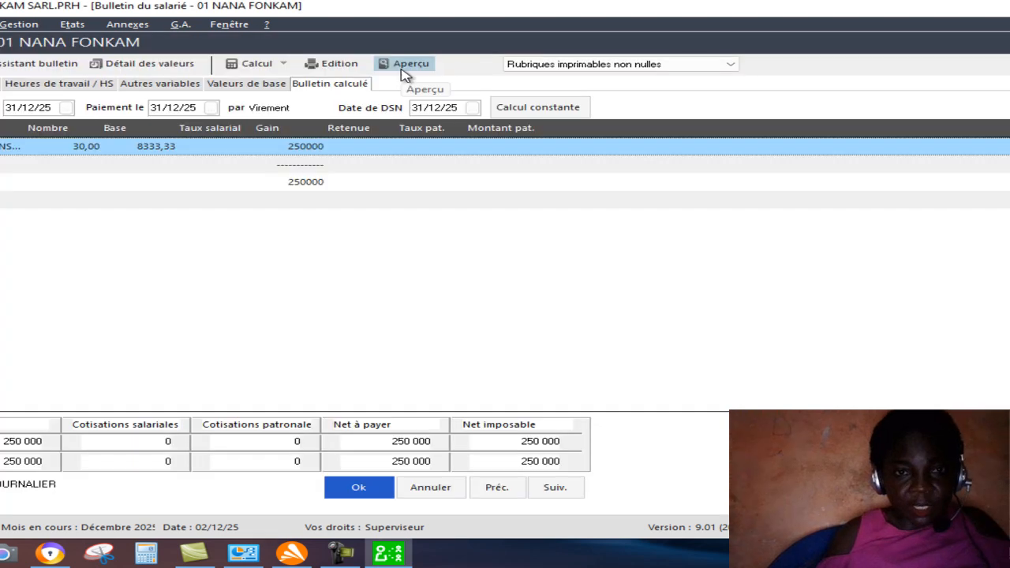
Edit the payslip on Papier blanc (préimp. Euro 9143/44) and display its print preview, dismissing the missing-constant messages.
{"action": "left_click", "coordinate": [337, 64]}
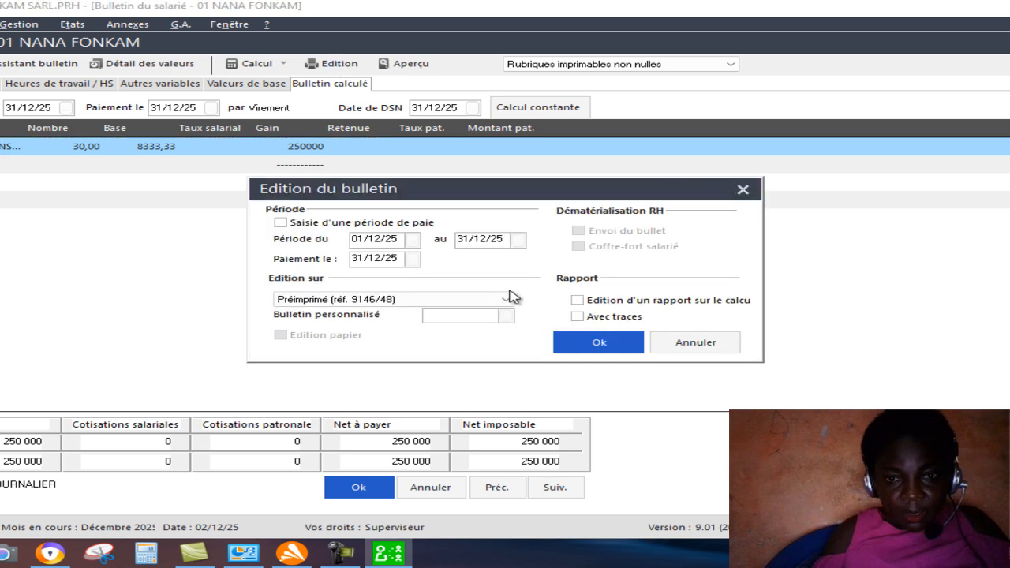
{"action": "left_click", "coordinate": [506, 298]}
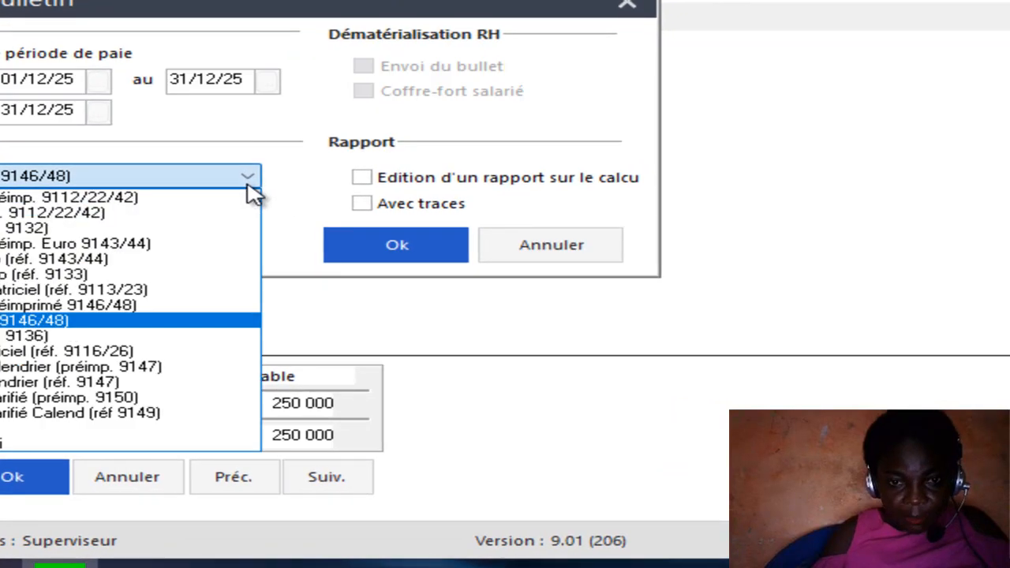
{"action": "left_click", "coordinate": [102, 247]}
{"action": "left_click", "coordinate": [377, 238]}
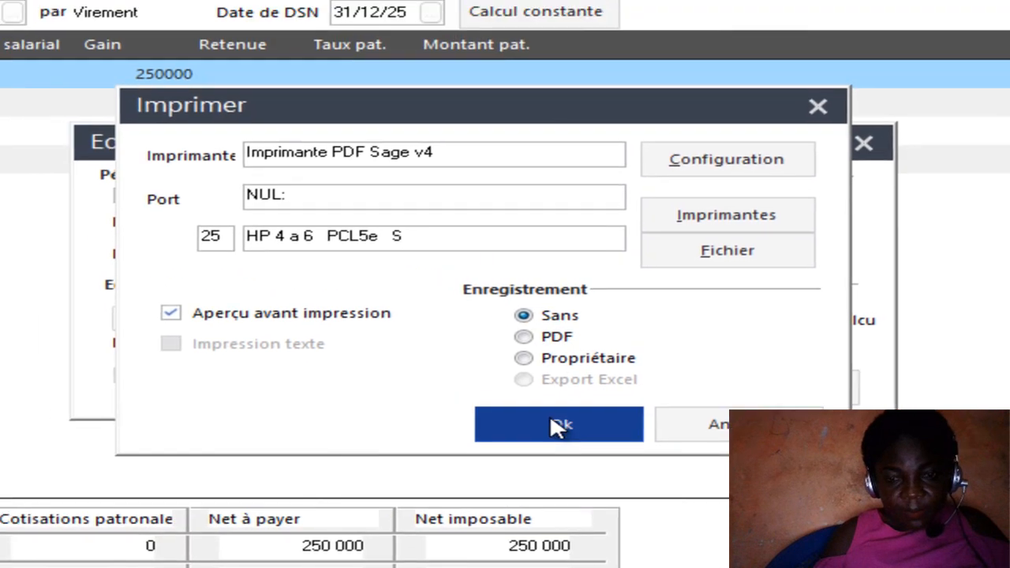
{"action": "left_click", "coordinate": [559, 426]}
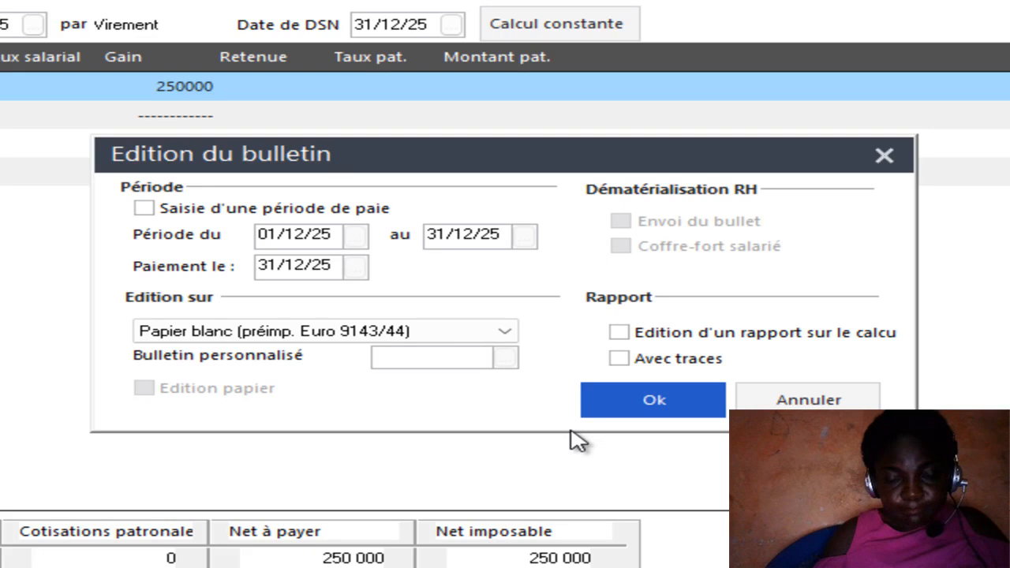
{"action": "left_click", "coordinate": [614, 392]}
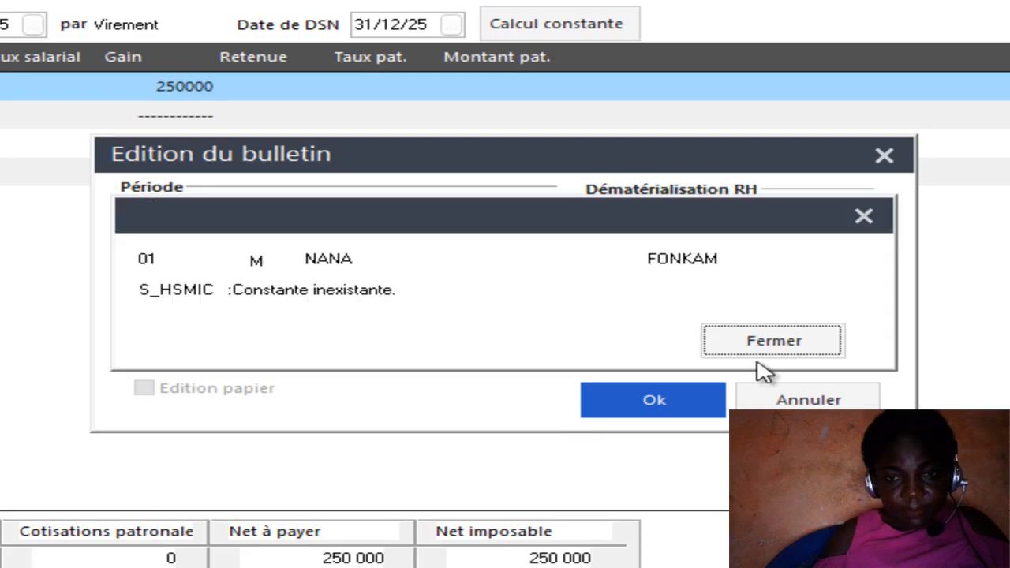
{"action": "left_click", "coordinate": [774, 341]}
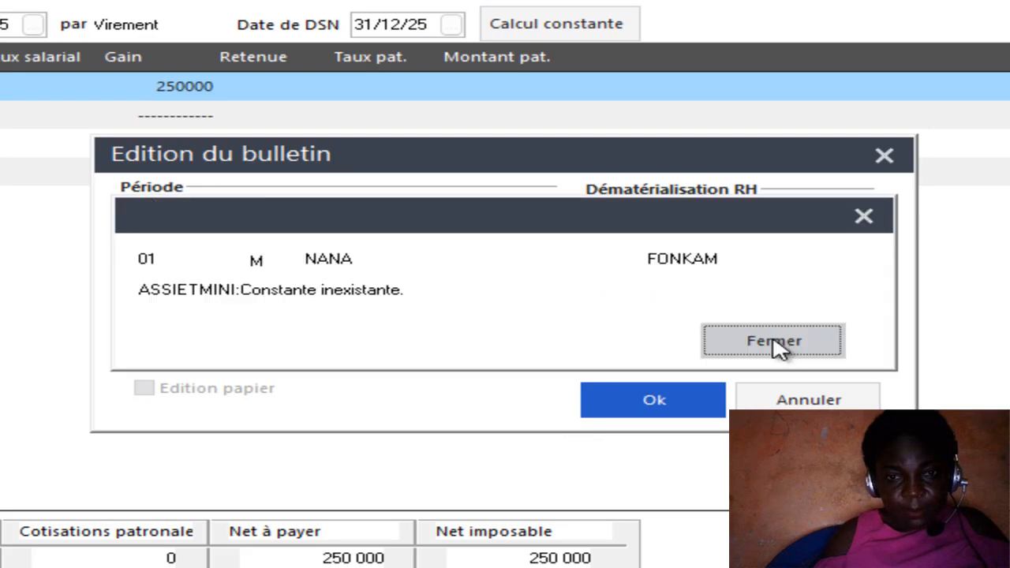
{"action": "left_click", "coordinate": [775, 342]}
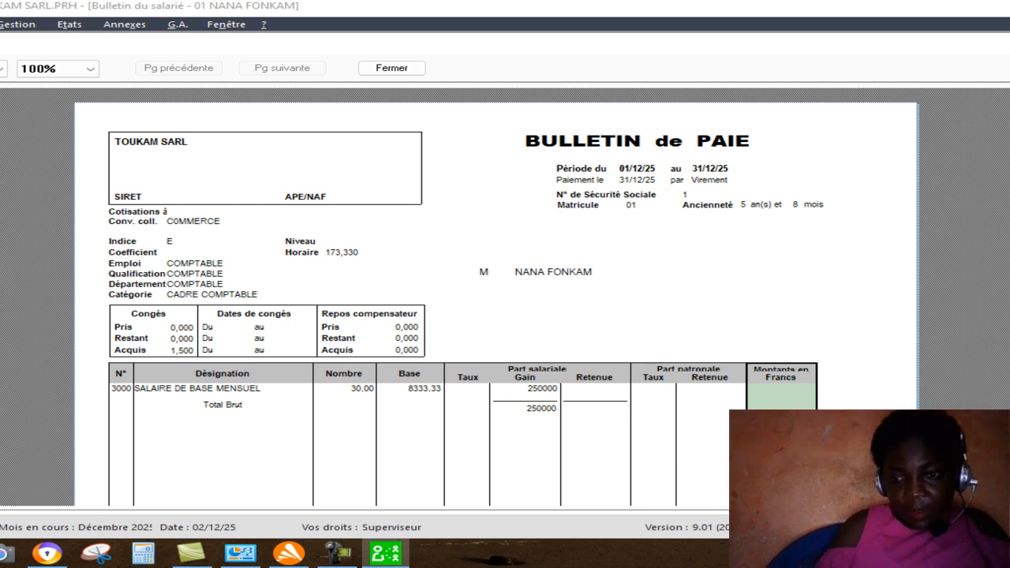
Examine the previewed payslip from its header and rubrique 3000 line down to the Net à payer totals, then close the preview.
{"action": "scroll", "coordinate": [496, 299], "scroll_direction": "down", "scroll_amount": 1}
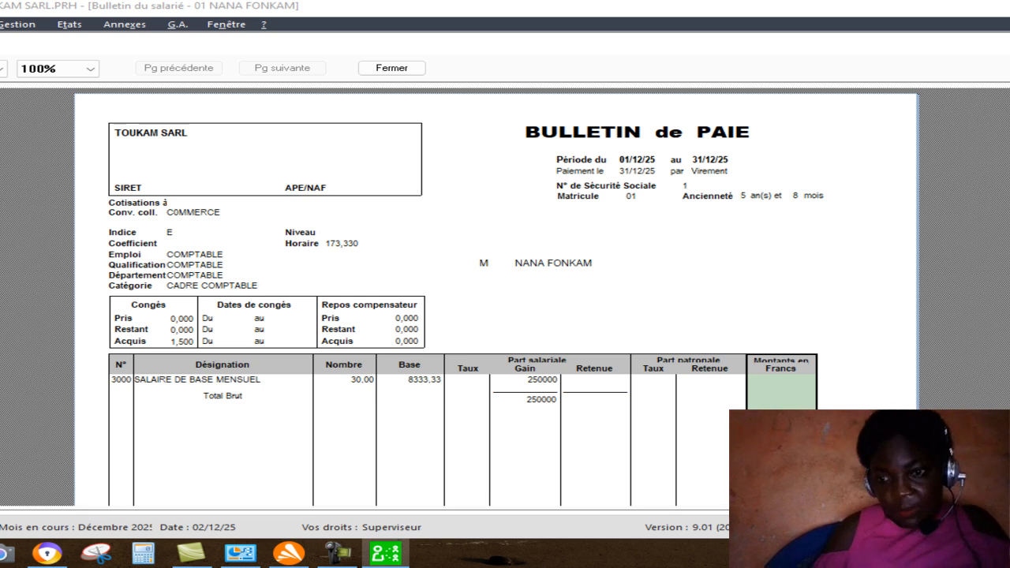
{"action": "scroll", "coordinate": [496, 300], "scroll_direction": "down", "scroll_amount": 1}
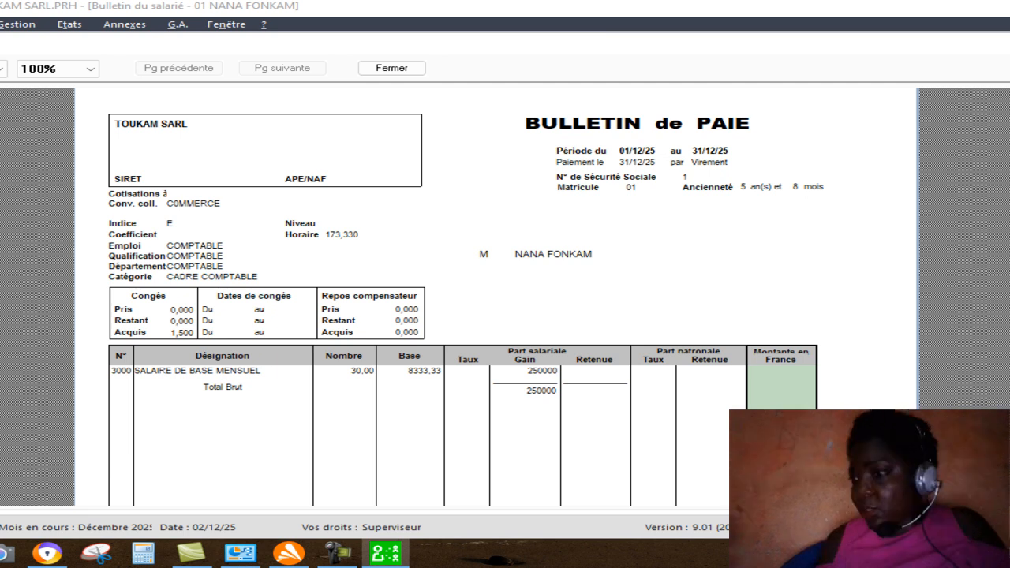
{"action": "scroll", "coordinate": [496, 296], "scroll_direction": "right", "scroll_amount": 1}
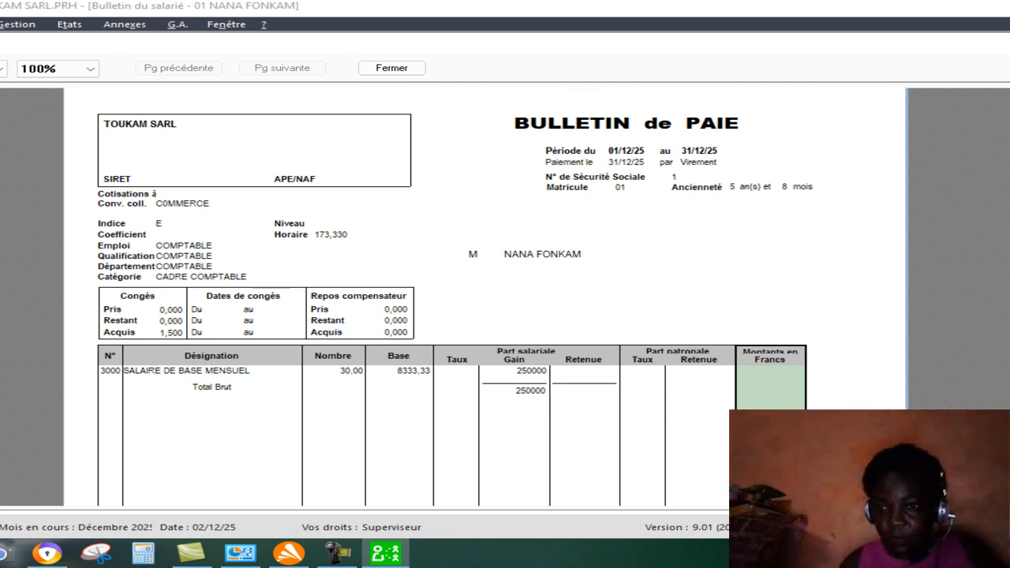
{"action": "scroll", "coordinate": [484, 300], "scroll_direction": "down", "scroll_amount": 1}
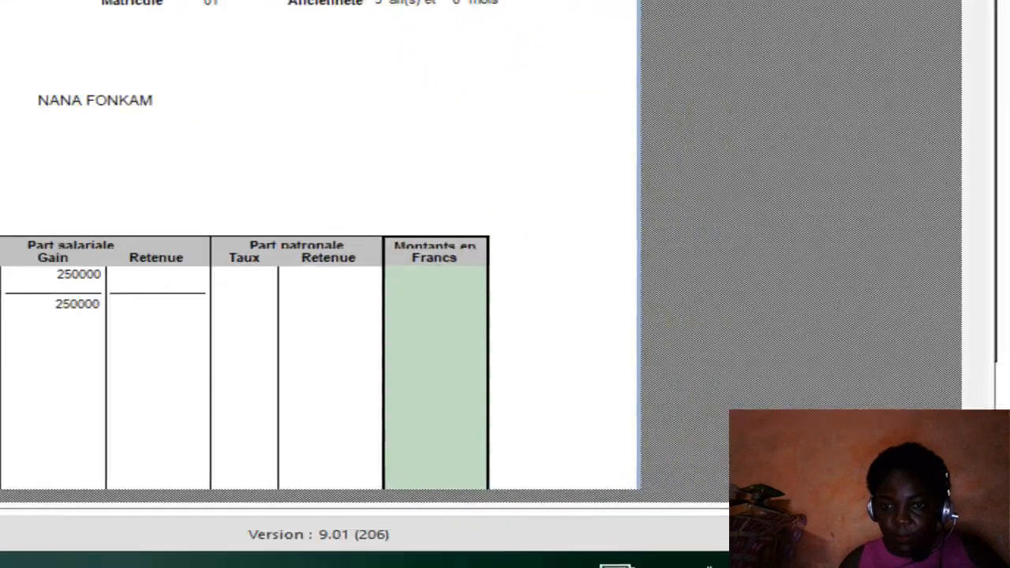
{"action": "scroll", "coordinate": [290, 316], "scroll_direction": "down", "scroll_amount": 2}
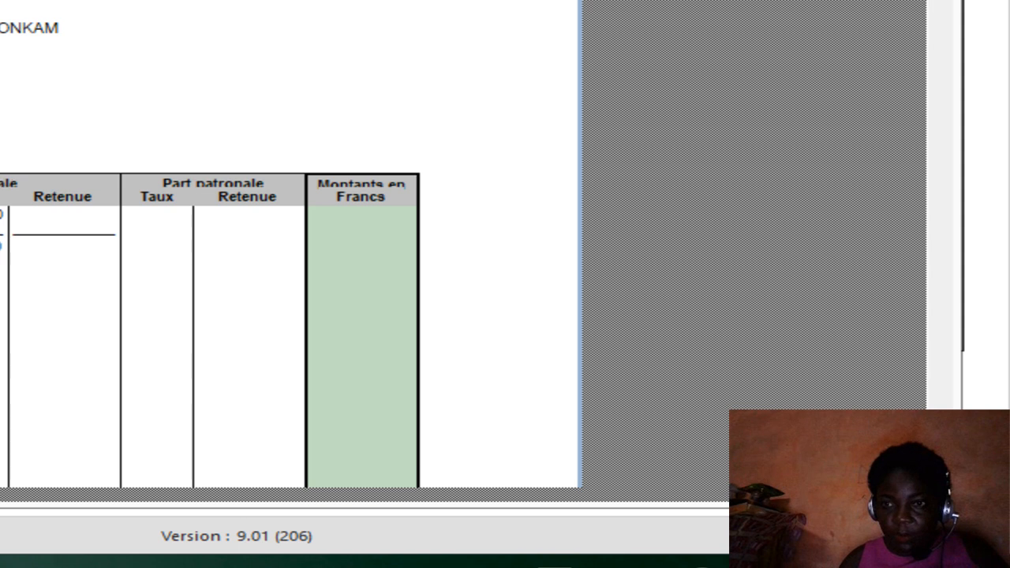
{"action": "scroll", "coordinate": [289, 315], "scroll_direction": "down", "scroll_amount": 2}
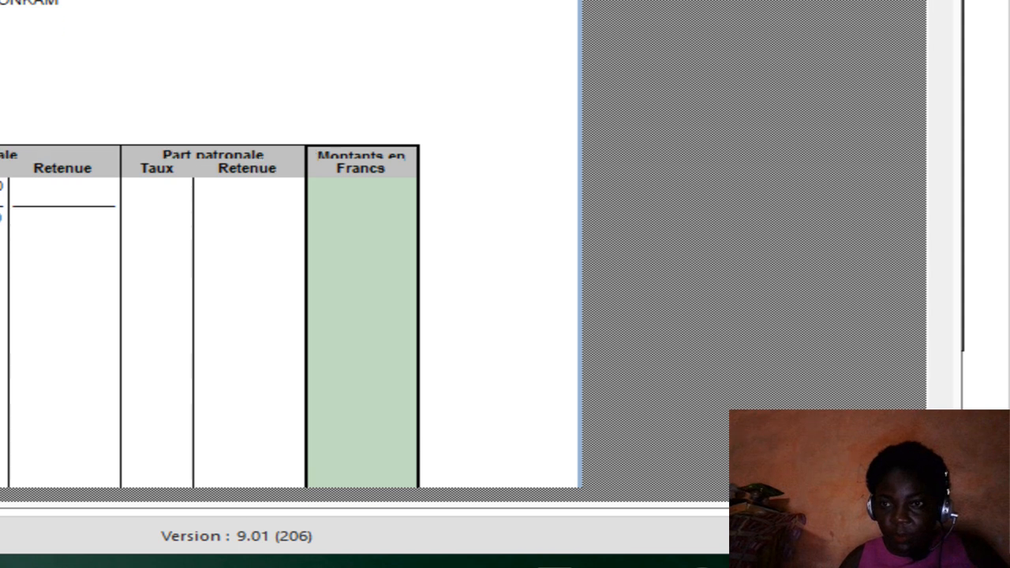
{"action": "scroll", "coordinate": [289, 316], "scroll_direction": "down", "scroll_amount": 1}
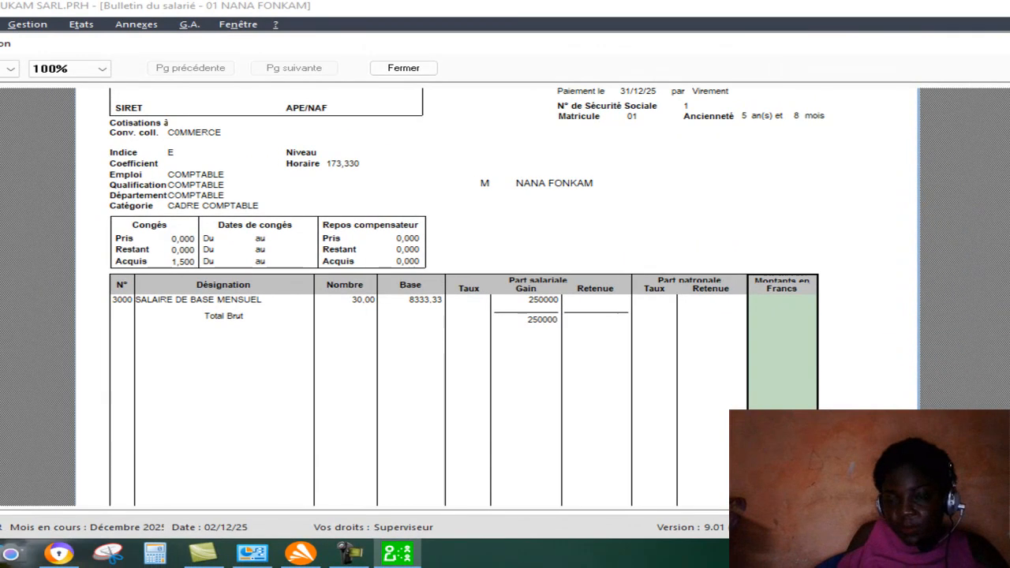
{"action": "scroll", "coordinate": [51, 471], "scroll_direction": "down", "scroll_amount": 3}
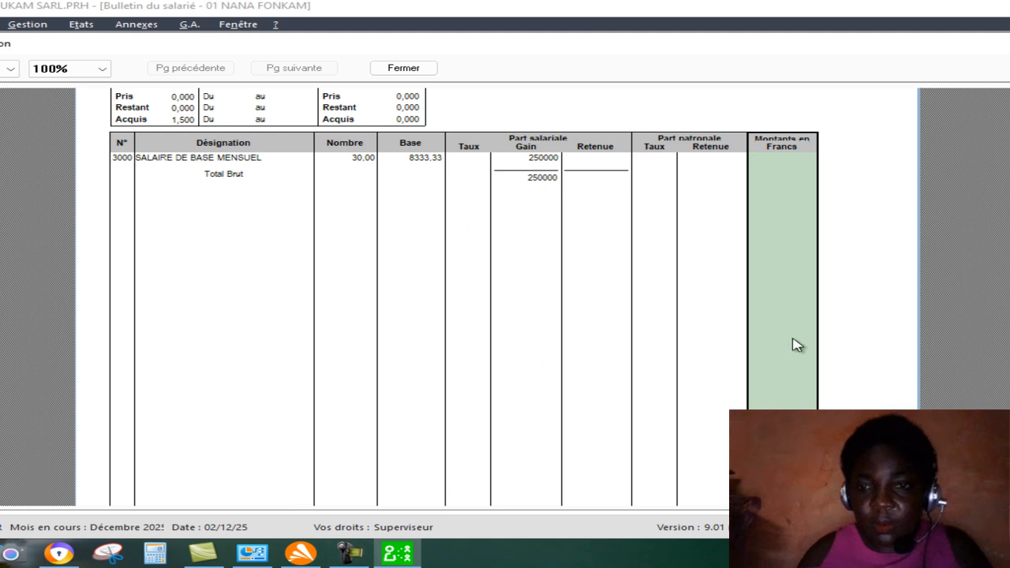
{"action": "scroll", "coordinate": [463, 292], "scroll_direction": "down", "scroll_amount": 1}
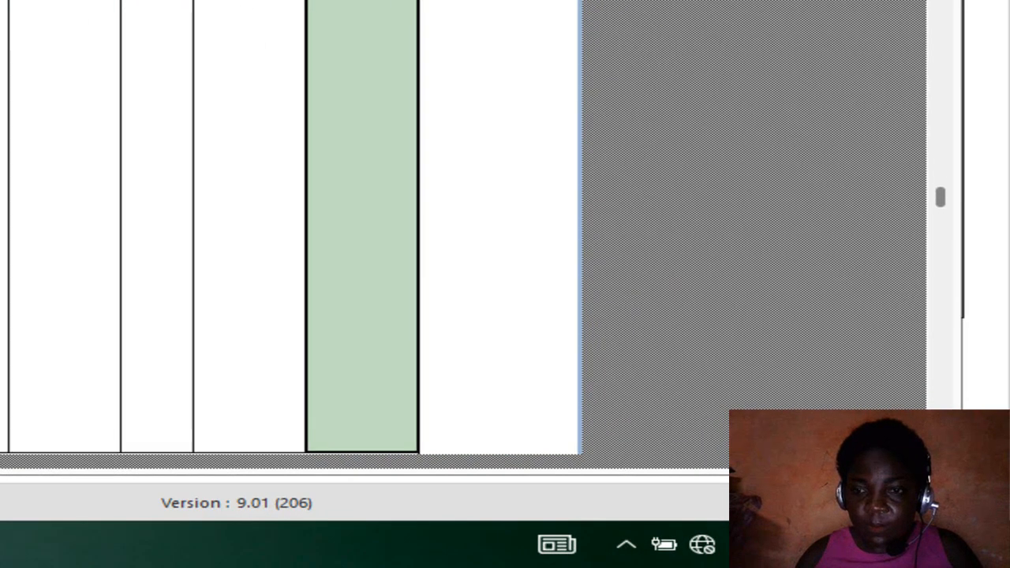
{"action": "scroll", "coordinate": [289, 229], "scroll_direction": "down", "scroll_amount": 2}
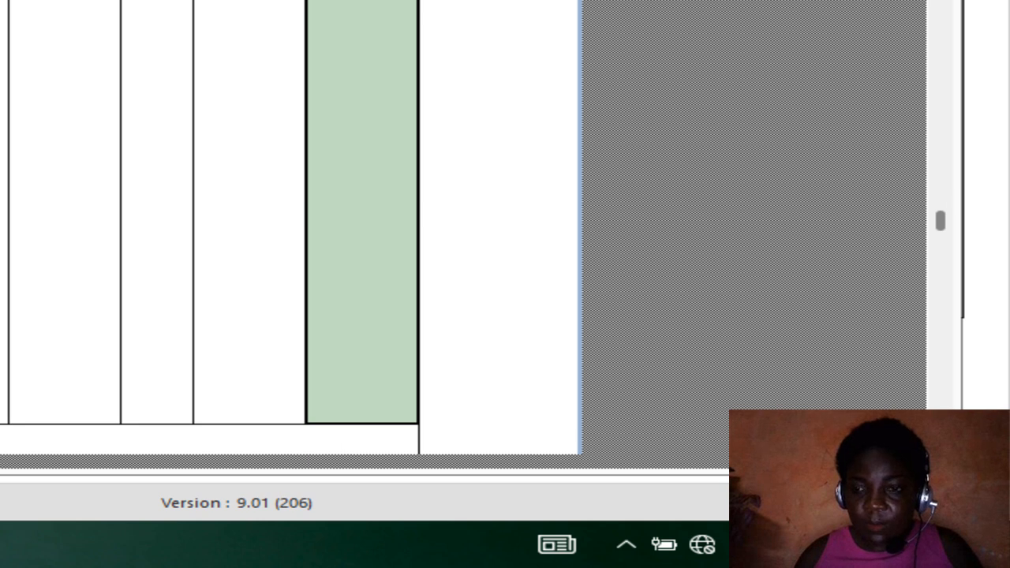
{"action": "scroll", "coordinate": [290, 229], "scroll_direction": "down", "scroll_amount": 3}
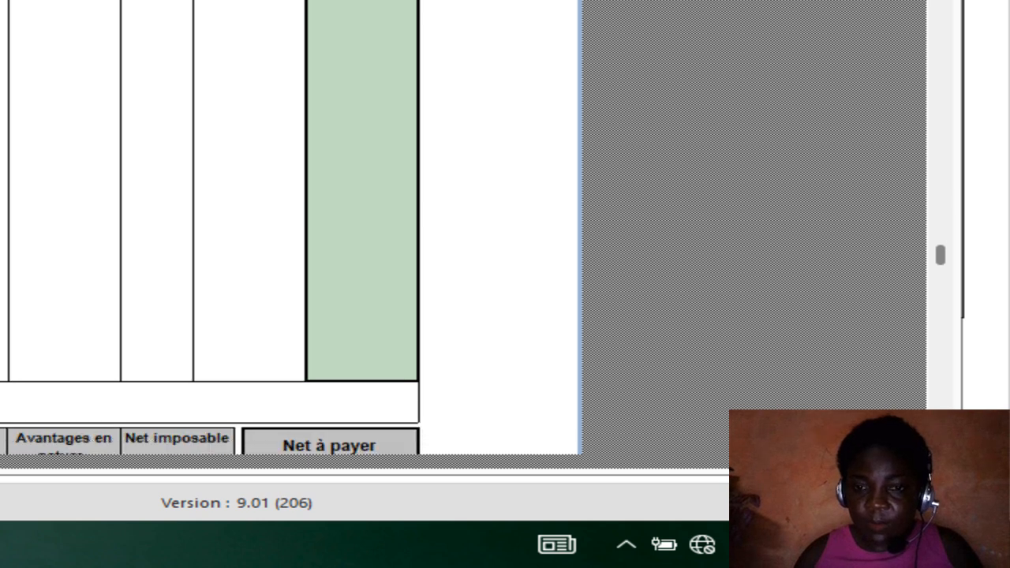
{"action": "scroll", "coordinate": [289, 229], "scroll_direction": "down", "scroll_amount": 1}
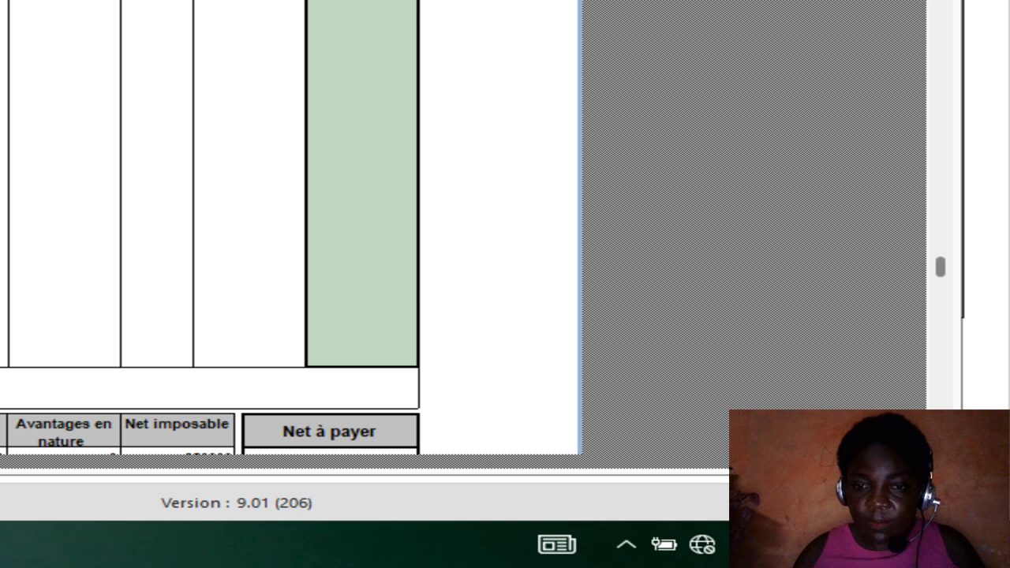
{"action": "scroll", "coordinate": [290, 229], "scroll_direction": "down", "scroll_amount": 2}
{"action": "scroll", "coordinate": [289, 228], "scroll_direction": "down", "scroll_amount": 1}
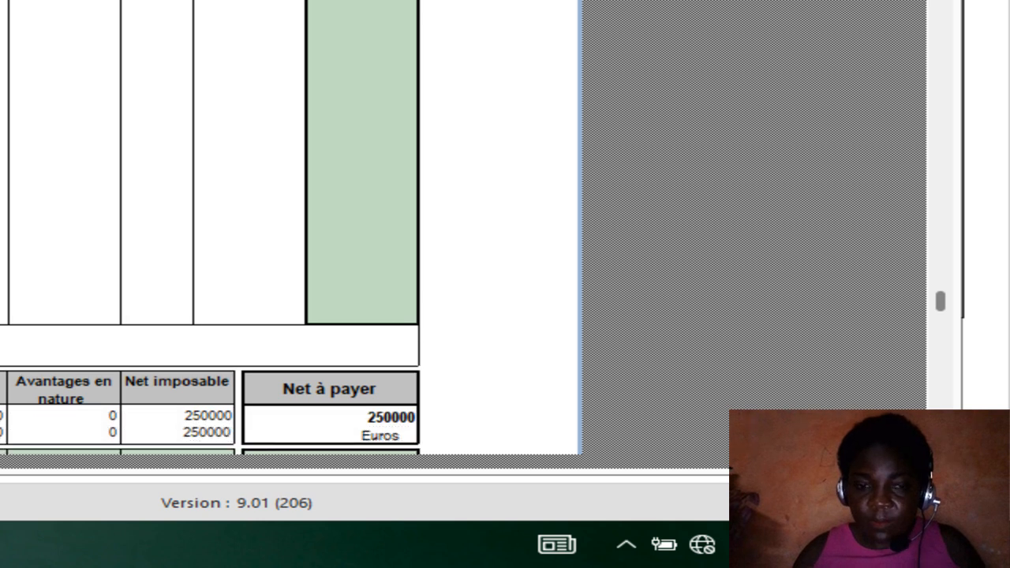
{"action": "scroll", "coordinate": [290, 229], "scroll_direction": "down", "scroll_amount": 1}
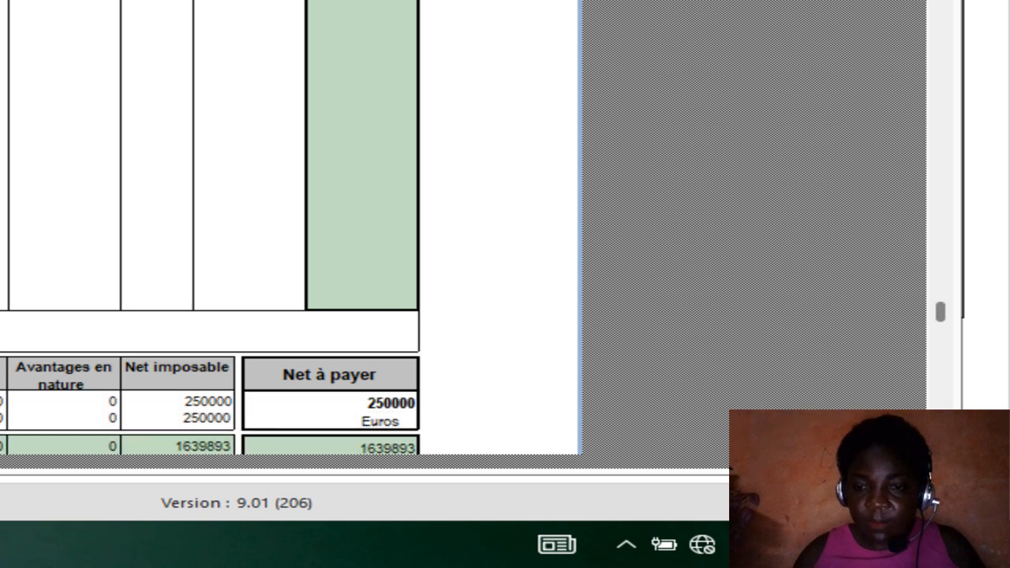
{"action": "scroll", "coordinate": [290, 229], "scroll_direction": "down", "scroll_amount": 1}
{"action": "scroll", "coordinate": [289, 229], "scroll_direction": "down", "scroll_amount": 1}
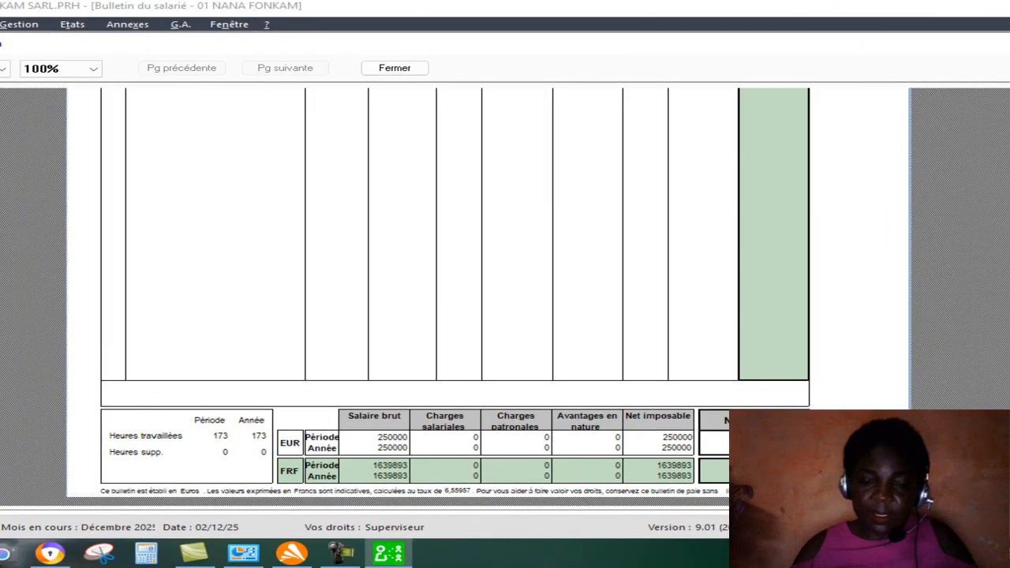
{"action": "scroll", "coordinate": [454, 292], "scroll_direction": "down", "scroll_amount": 1}
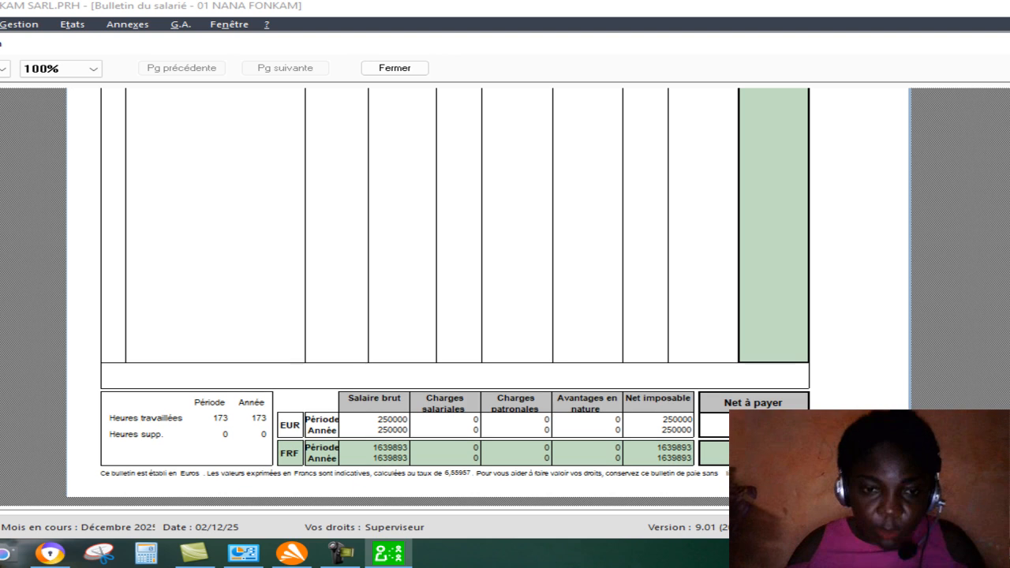
{"action": "scroll", "coordinate": [454, 292], "scroll_direction": "down", "scroll_amount": 1}
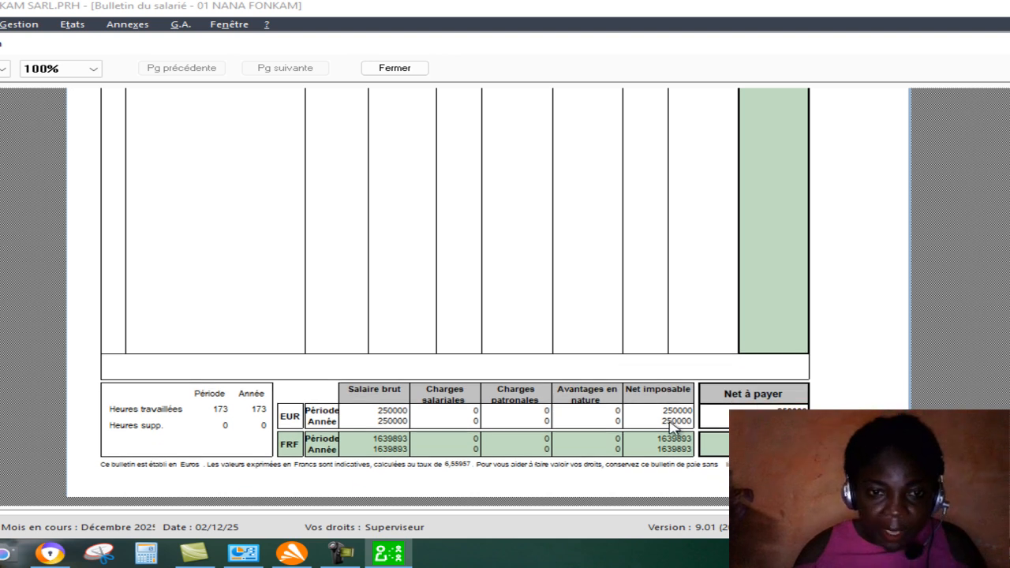
{"action": "scroll", "coordinate": [455, 291], "scroll_direction": "down", "scroll_amount": 1}
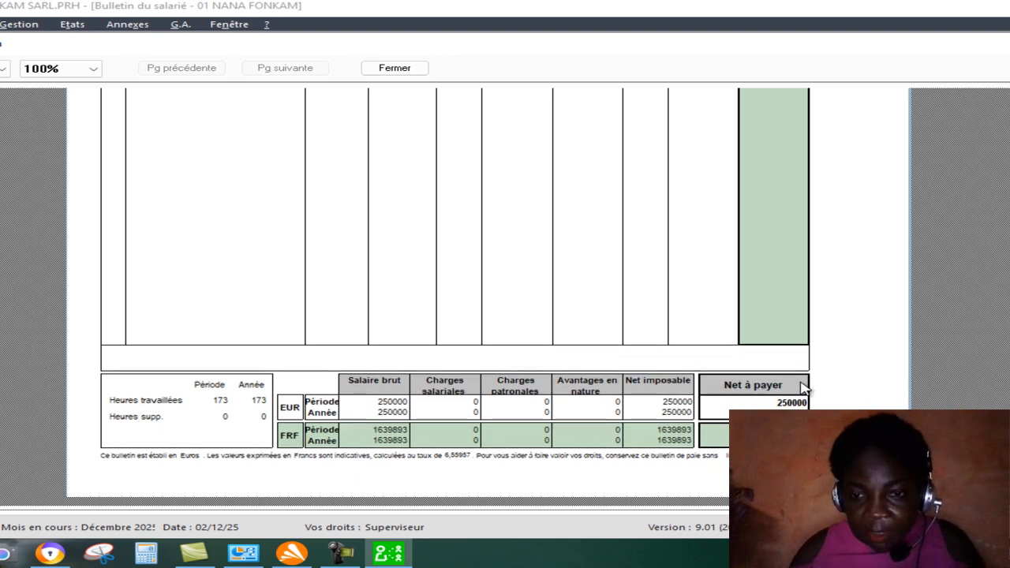
{"action": "scroll", "coordinate": [454, 292], "scroll_direction": "down", "scroll_amount": 1}
{"action": "scroll", "coordinate": [796, 400], "scroll_direction": "down", "scroll_amount": 2}
{"action": "scroll", "coordinate": [810, 396], "scroll_direction": "down", "scroll_amount": 1}
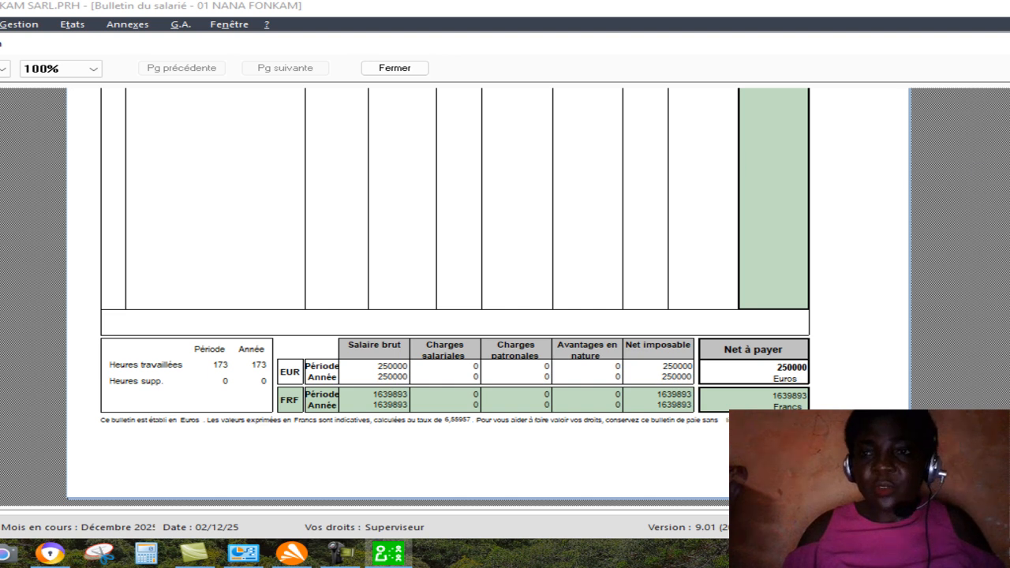
{"action": "key", "text": "Escape"}
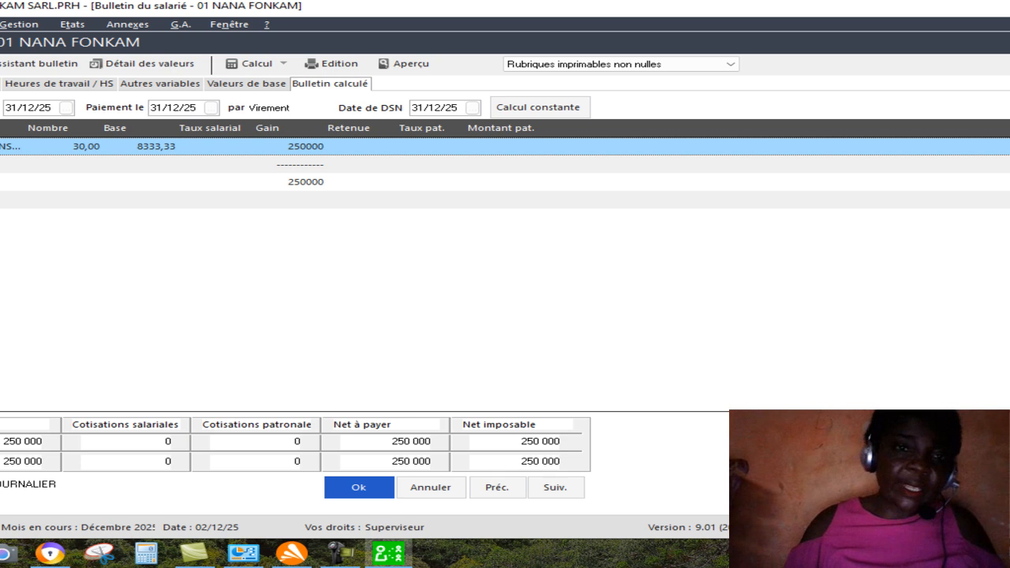